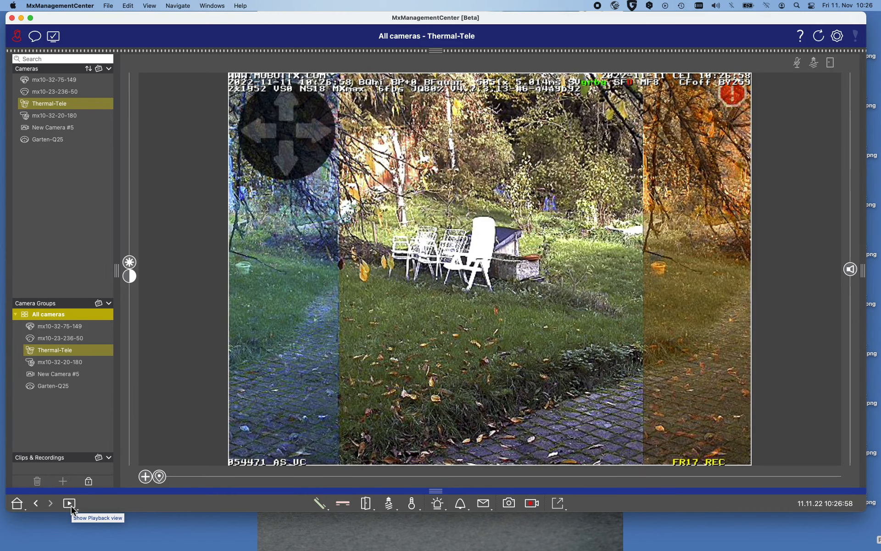
- Open the Components view and examine the Thermal-Tele camera's environment and bandwidth settings sections
{"action": "left_click", "coordinate": [70, 506]}
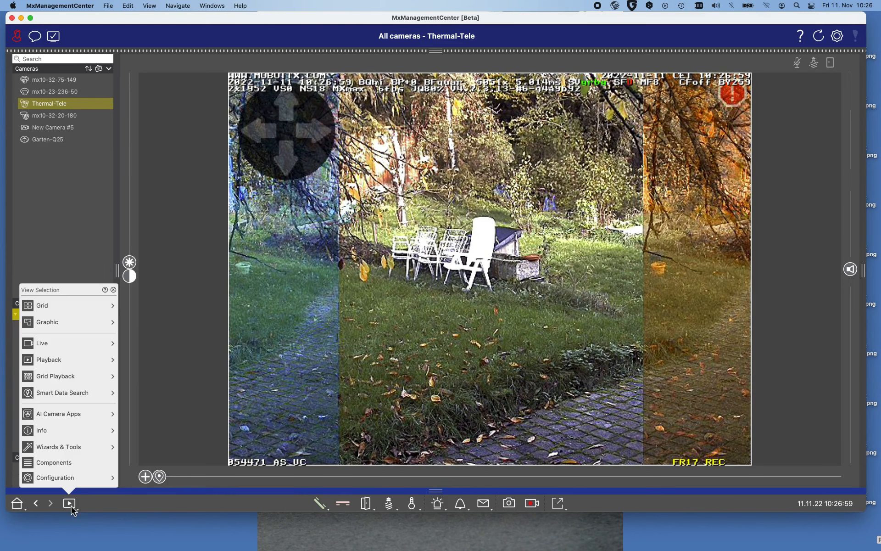
{"action": "left_click", "coordinate": [54, 461]}
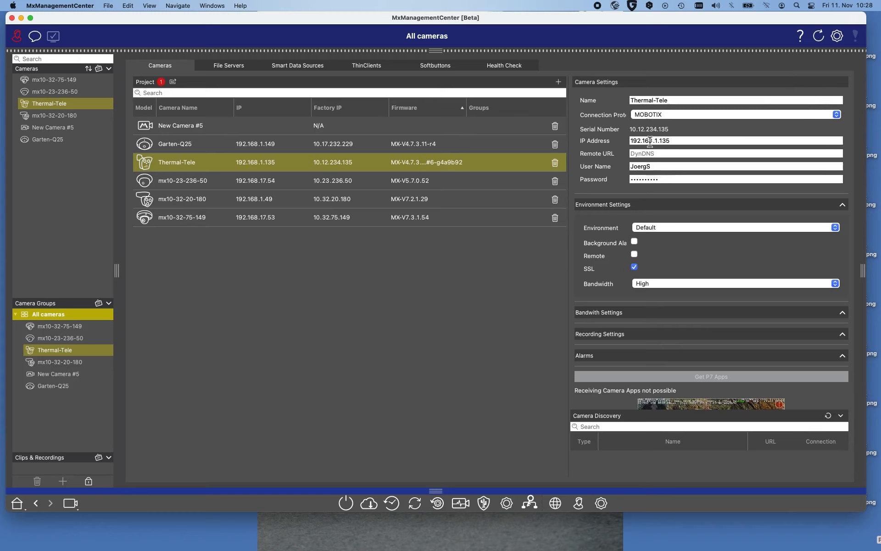
{"action": "left_click", "coordinate": [841, 206]}
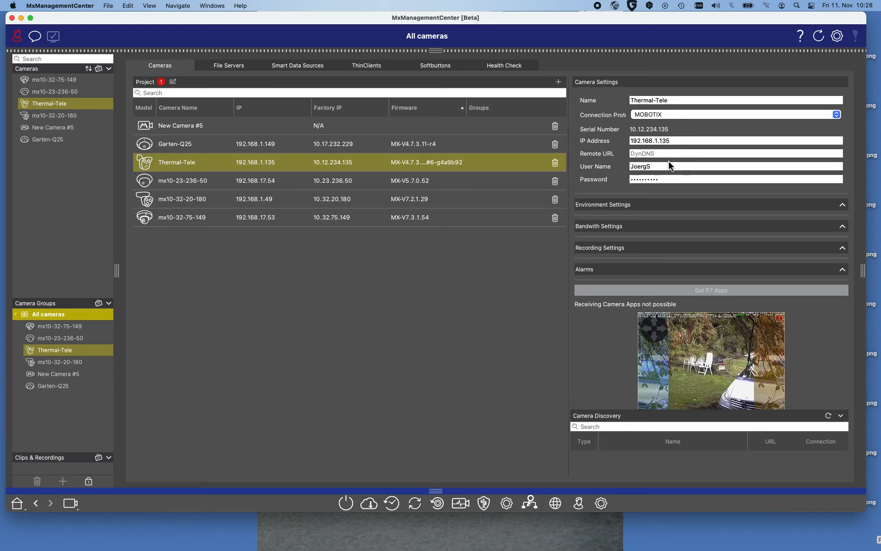
{"action": "left_click", "coordinate": [842, 204]}
{"action": "scroll", "coordinate": [821, 277], "scroll_direction": "down", "scroll_amount": 2}
{"action": "scroll", "coordinate": [822, 276], "scroll_direction": "down", "scroll_amount": 1}
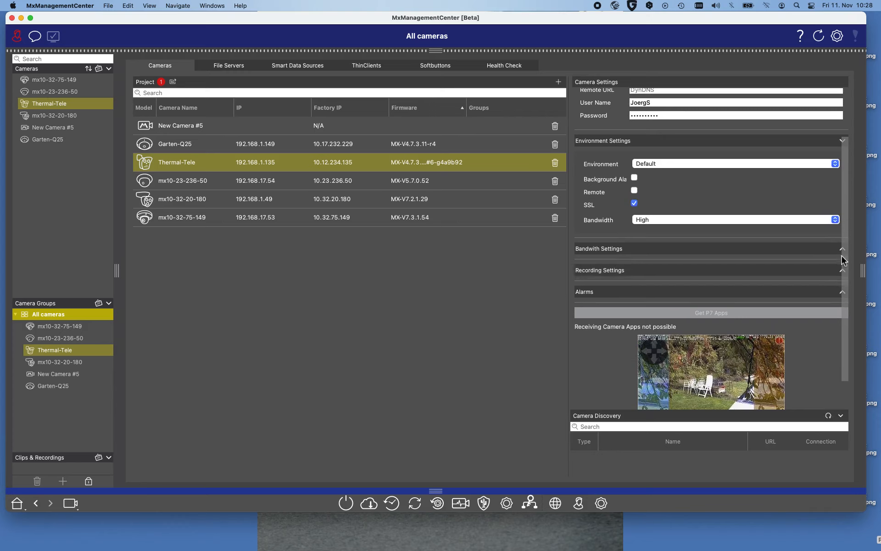
{"action": "left_click", "coordinate": [842, 249]}
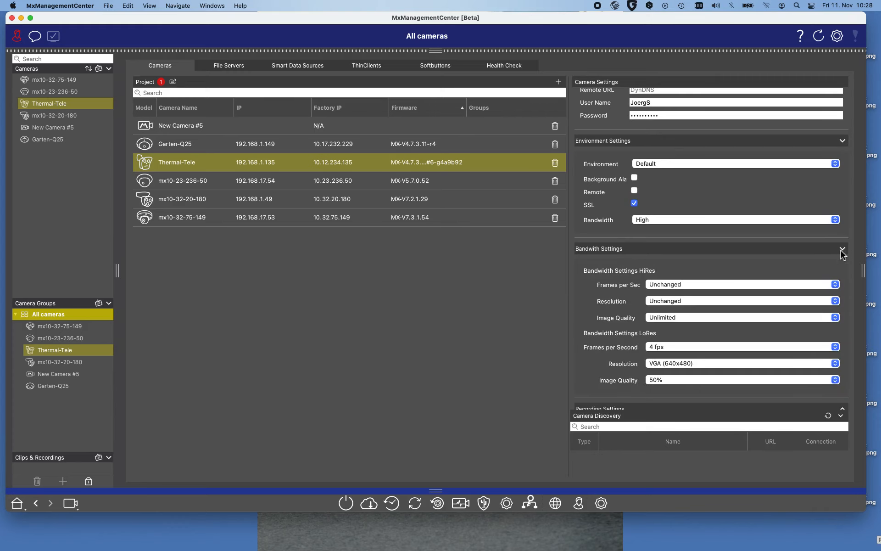
{"action": "left_click", "coordinate": [842, 249]}
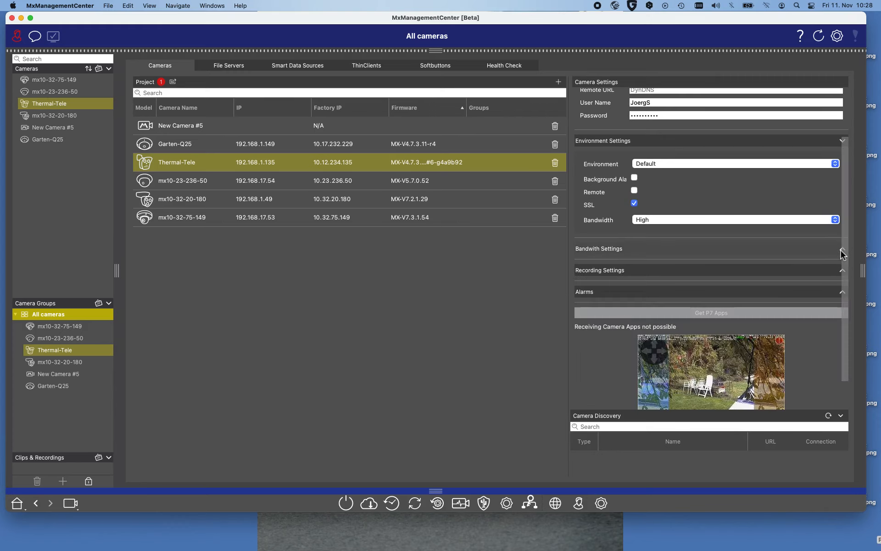
{"action": "left_click", "coordinate": [841, 142]}
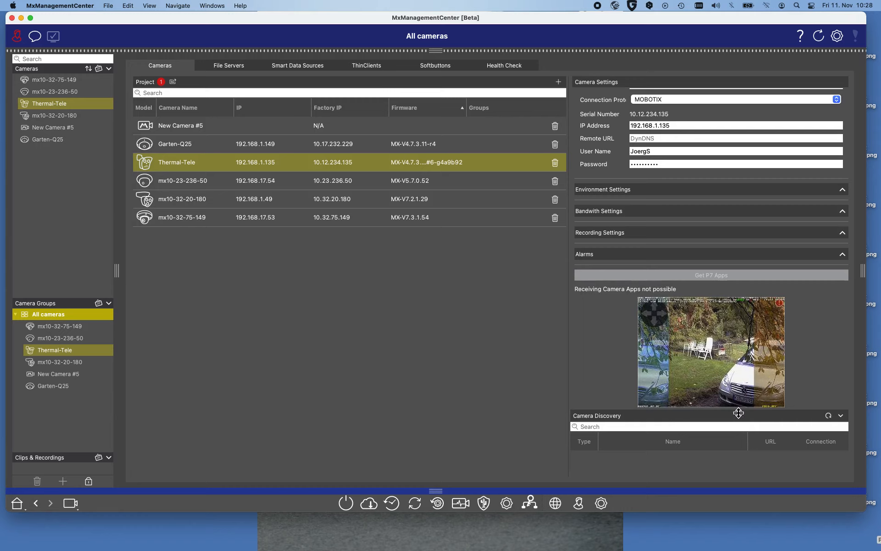
- Enlarge the Camera Discovery panel and add Garten-Q25 to the selection alongside Thermal-Tele
{"action": "left_click_drag", "start_coordinate": [737, 413], "coordinate": [742, 372]}
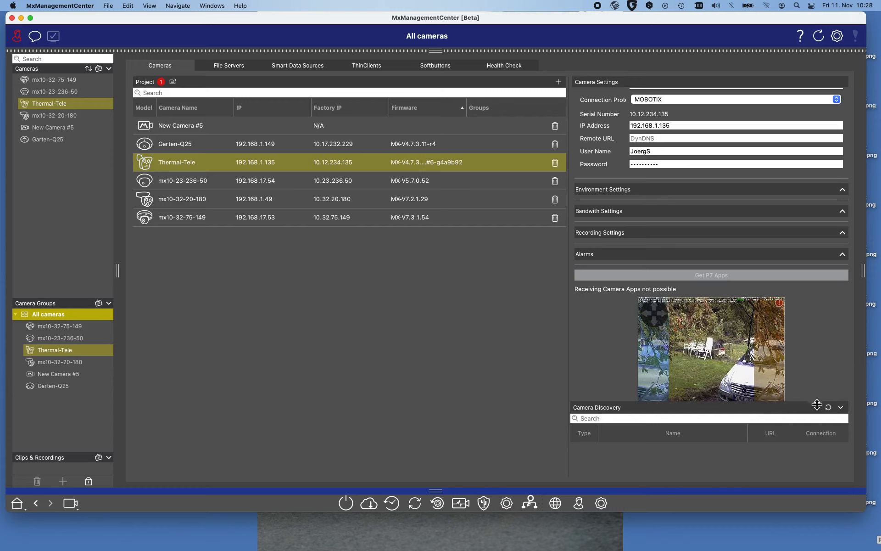
{"action": "left_click_drag", "start_coordinate": [817, 404], "coordinate": [802, 367]}
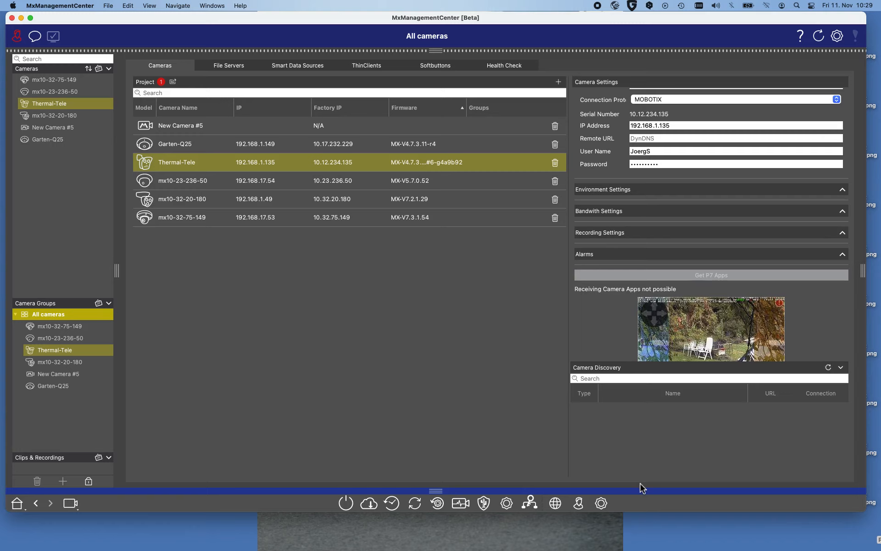
{"action": "left_click", "coordinate": [181, 146], "text": "shift"}
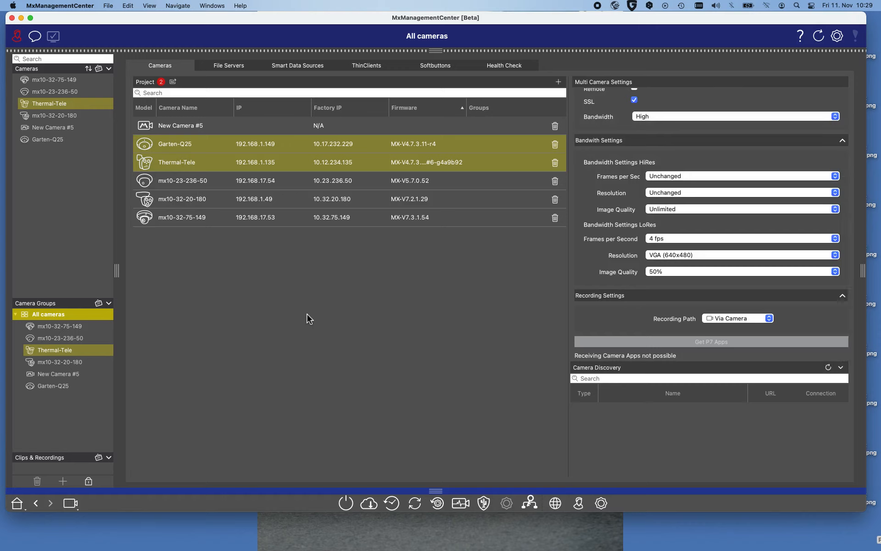
- Open the reboot and backup prompts for the two selected cameras, cancelling each one
{"action": "left_click", "coordinate": [346, 504]}
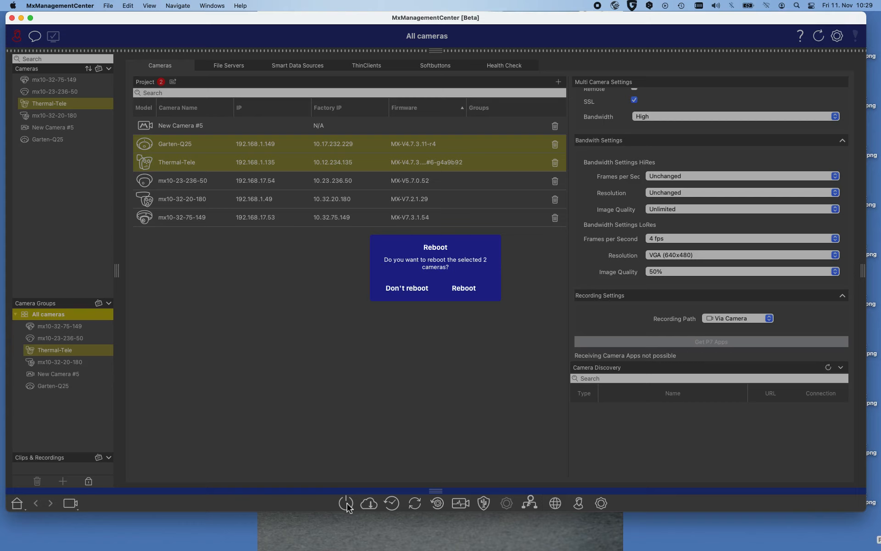
{"action": "left_click", "coordinate": [410, 289]}
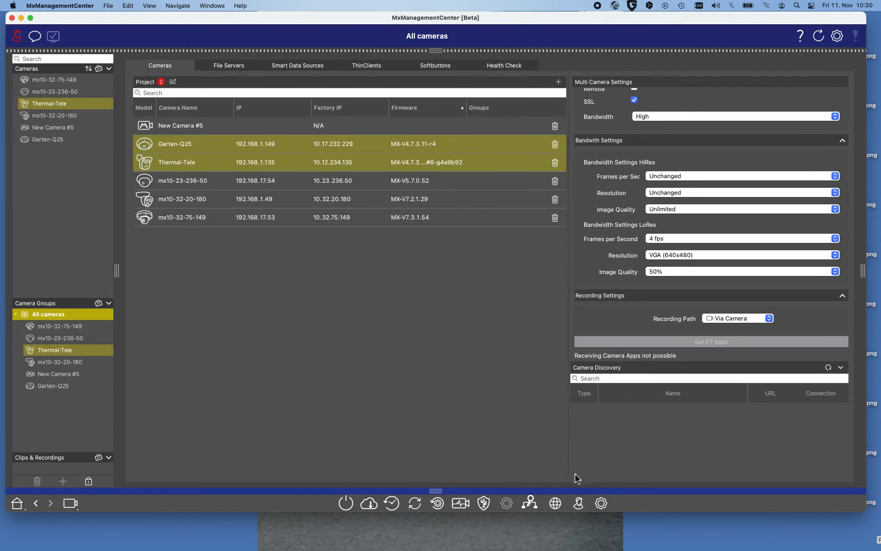
{"action": "left_click", "coordinate": [367, 504]}
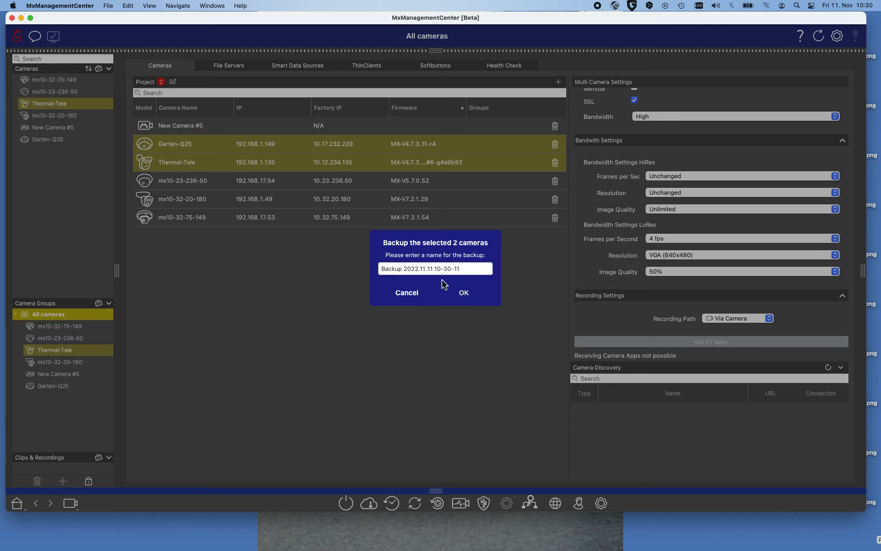
{"action": "left_click", "coordinate": [406, 292]}
- Try to restore the two selected cameras from a backup
{"action": "left_click", "coordinate": [393, 505]}
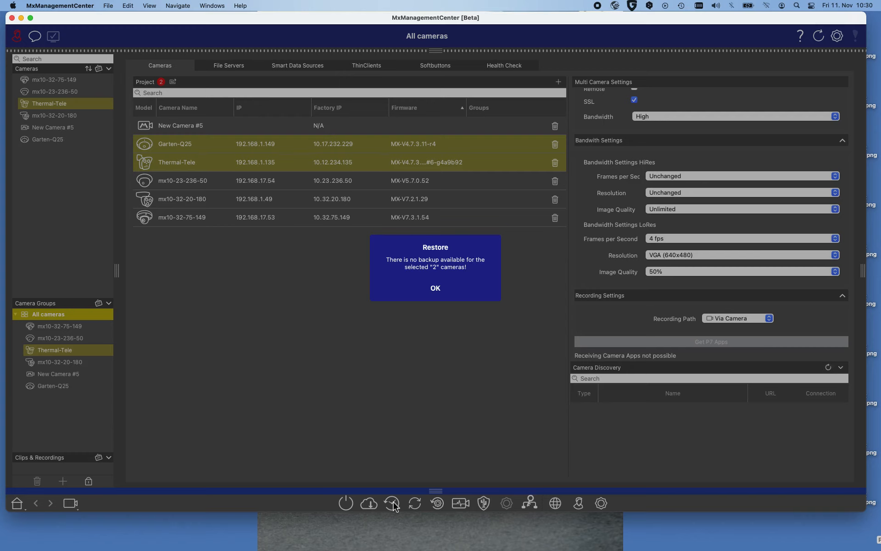
{"action": "left_click", "coordinate": [438, 291]}
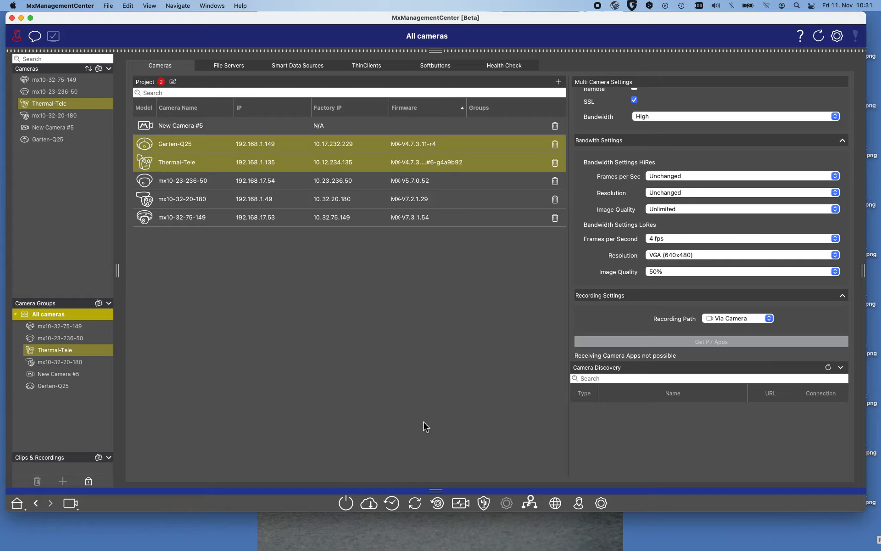
- Start a software update for the two selected cameras and cancel the file selection
{"action": "left_click", "coordinate": [415, 503]}
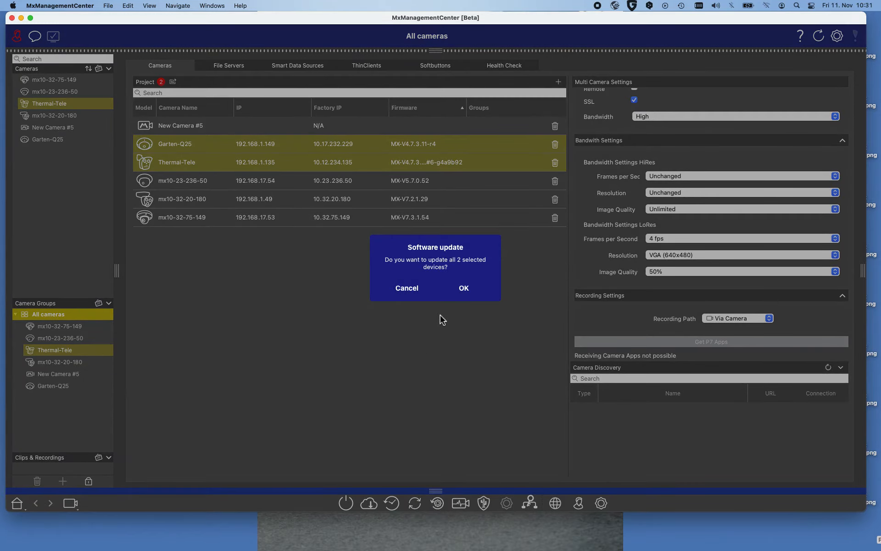
{"action": "left_click", "coordinate": [464, 290]}
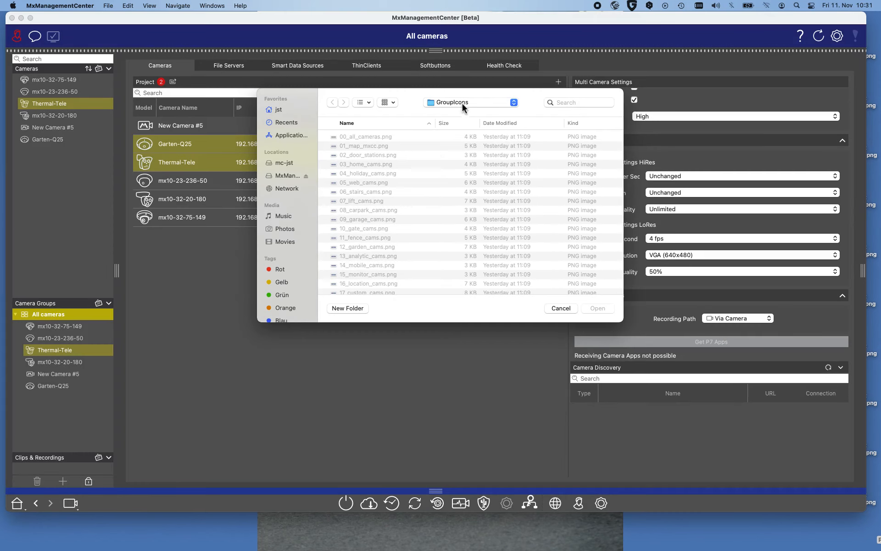
{"action": "left_click", "coordinate": [558, 309]}
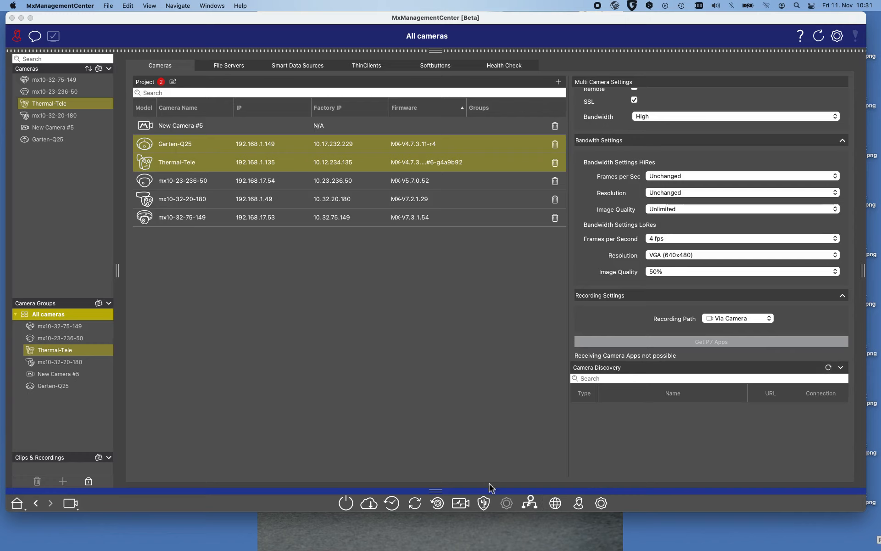
- Open the factory reset prompt for the two selected cameras and cancel it
{"action": "left_click", "coordinate": [437, 503]}
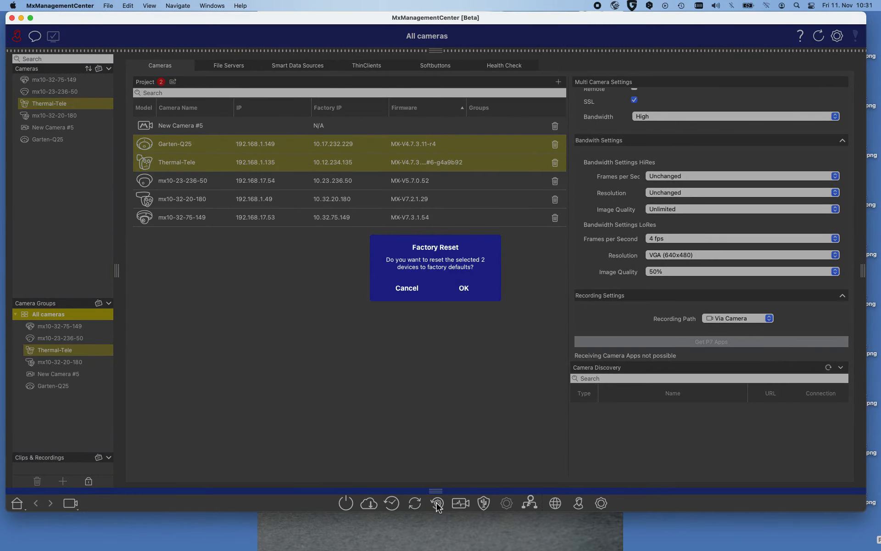
{"action": "left_click", "coordinate": [402, 288]}
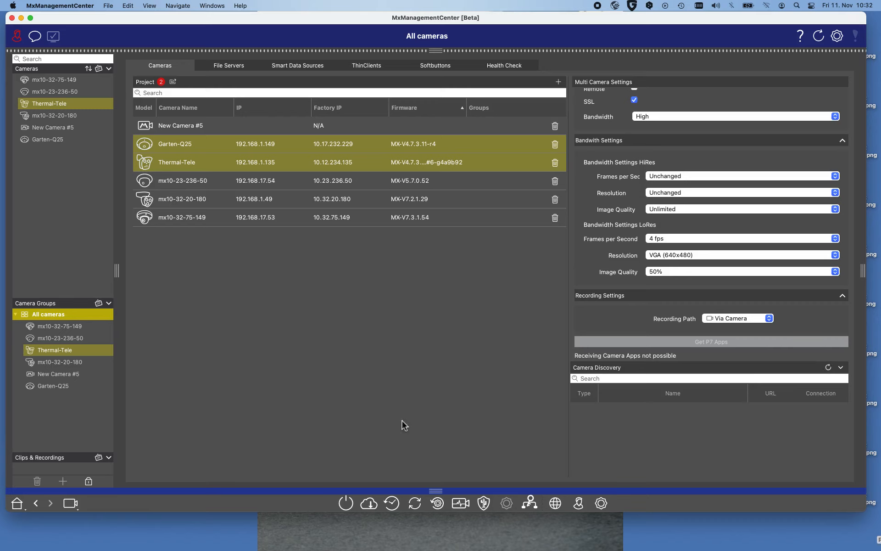
- Open the Health Check for the selected cameras and expand Garten-Q25's General and Network details
{"action": "left_click", "coordinate": [460, 505]}
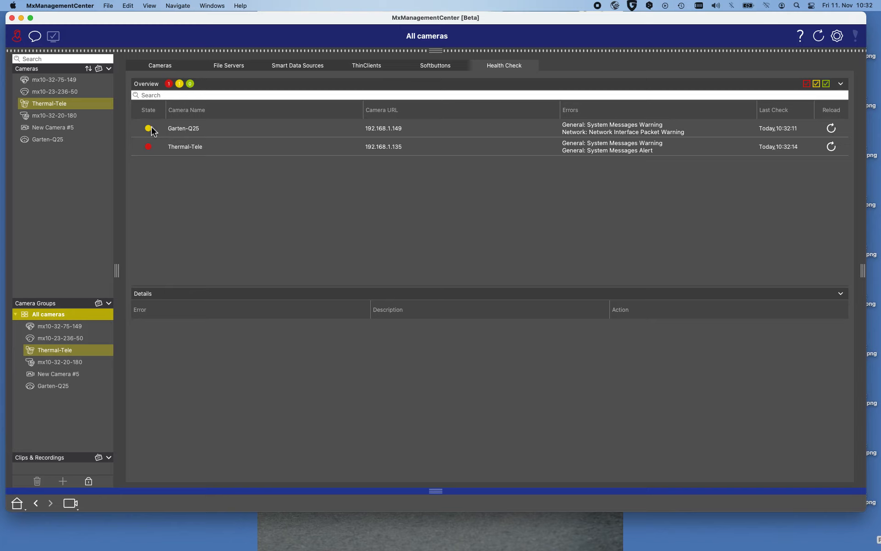
{"action": "left_click", "coordinate": [180, 130]}
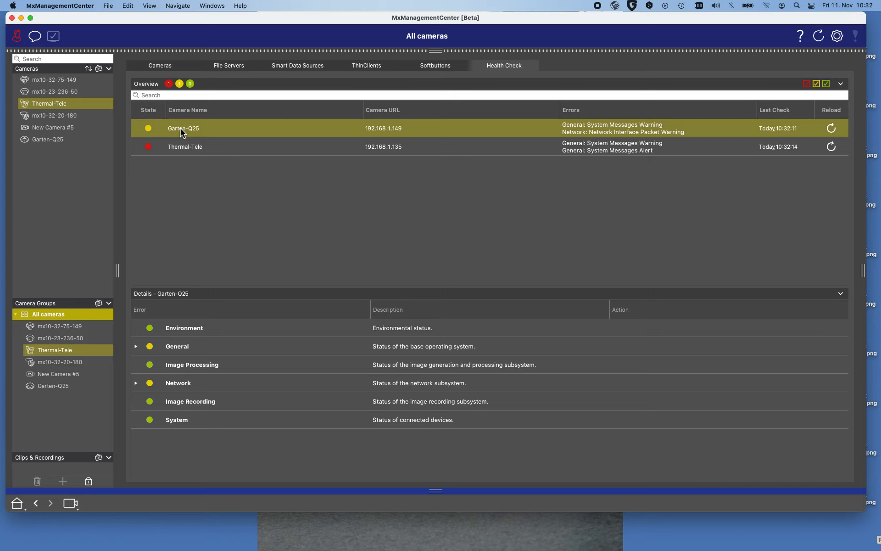
{"action": "left_click", "coordinate": [137, 347]}
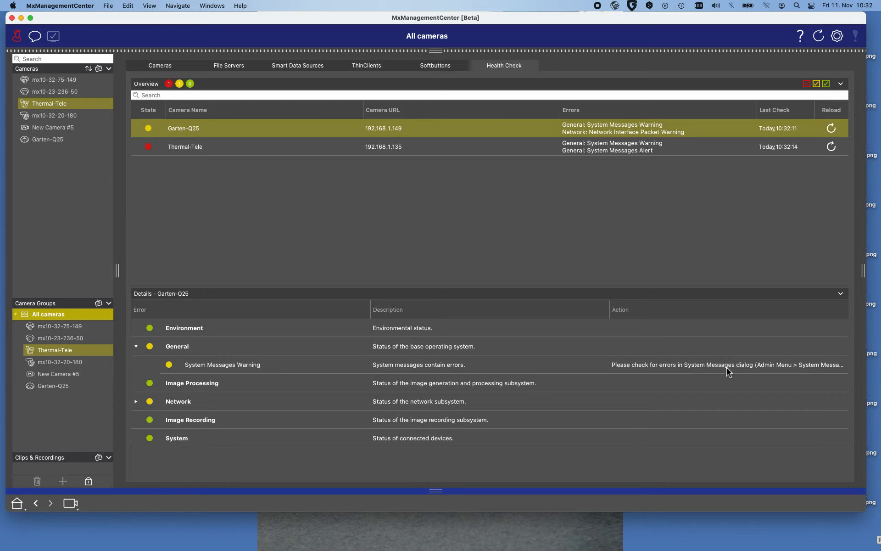
{"action": "left_click", "coordinate": [136, 402]}
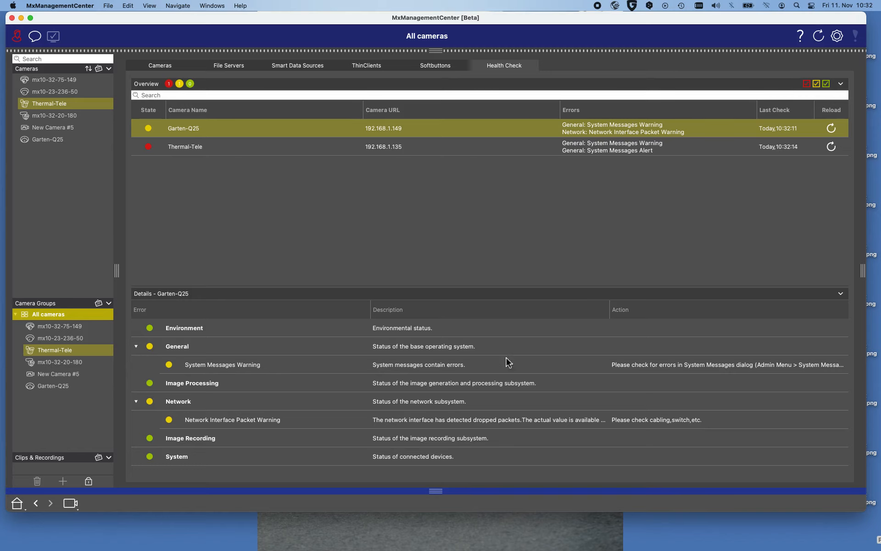
- Expand the Thermal-Tele camera's General, Image Processing and Network health details
{"action": "left_click", "coordinate": [184, 149]}
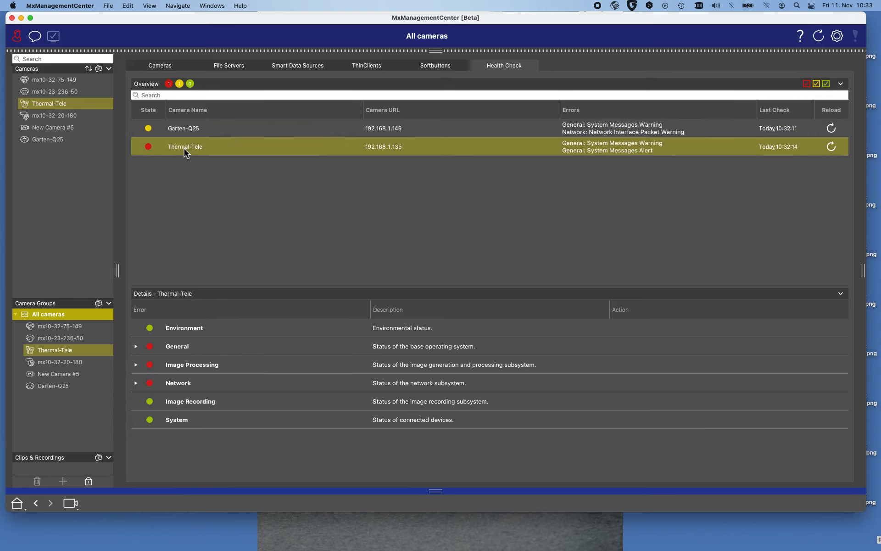
{"action": "left_click", "coordinate": [137, 347]}
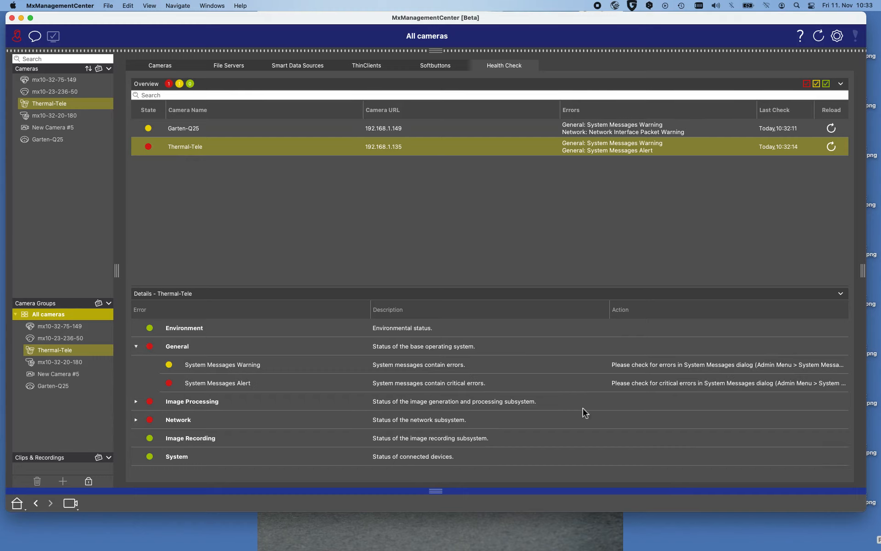
{"action": "left_click", "coordinate": [136, 402]}
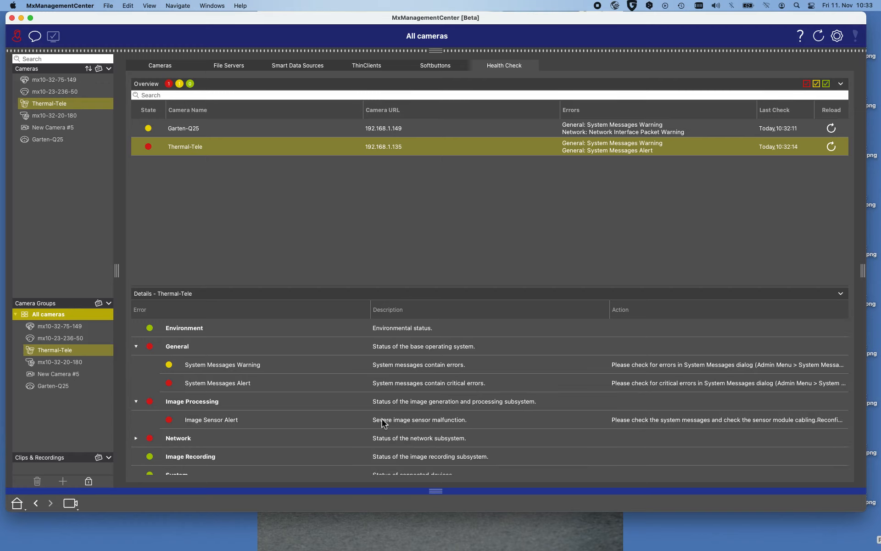
{"action": "scroll", "coordinate": [383, 421], "scroll_direction": "down", "scroll_amount": 1}
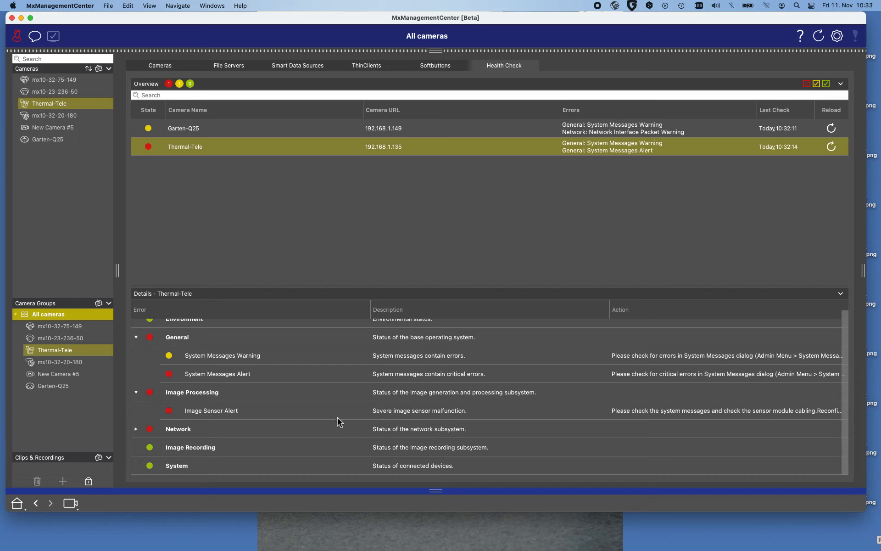
{"action": "left_click", "coordinate": [135, 430]}
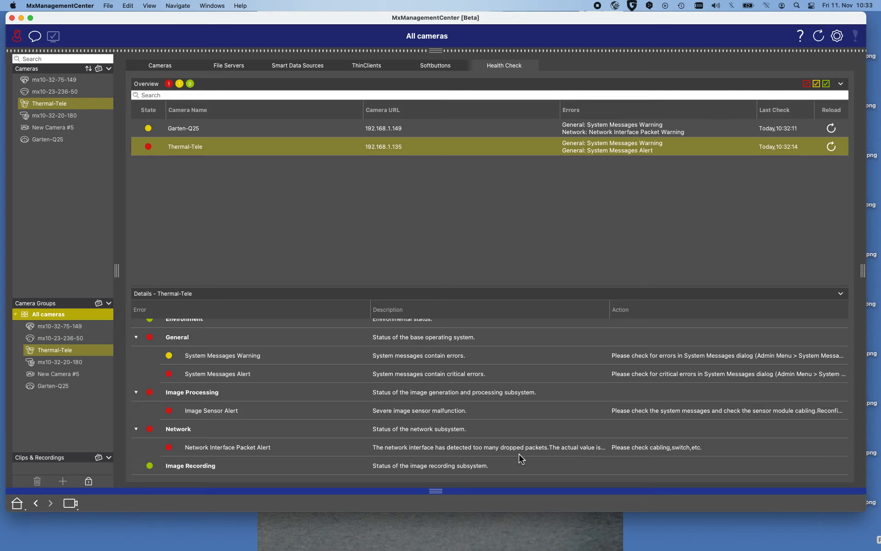
{"action": "scroll", "coordinate": [519, 454], "scroll_direction": "down", "scroll_amount": 2}
{"action": "scroll", "coordinate": [519, 454], "scroll_direction": "up", "scroll_amount": 3}
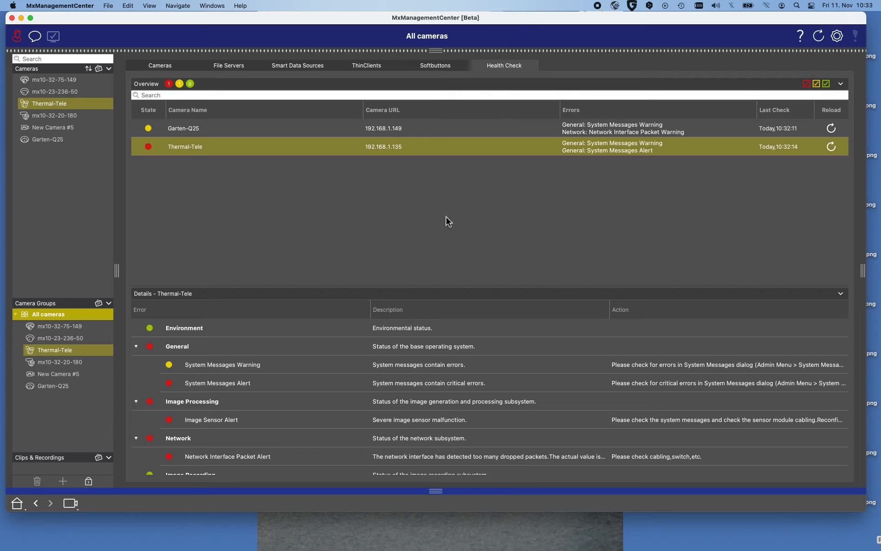
- Select all six cameras in the Cameras list and return to the Health Check
{"action": "left_click", "coordinate": [164, 69]}
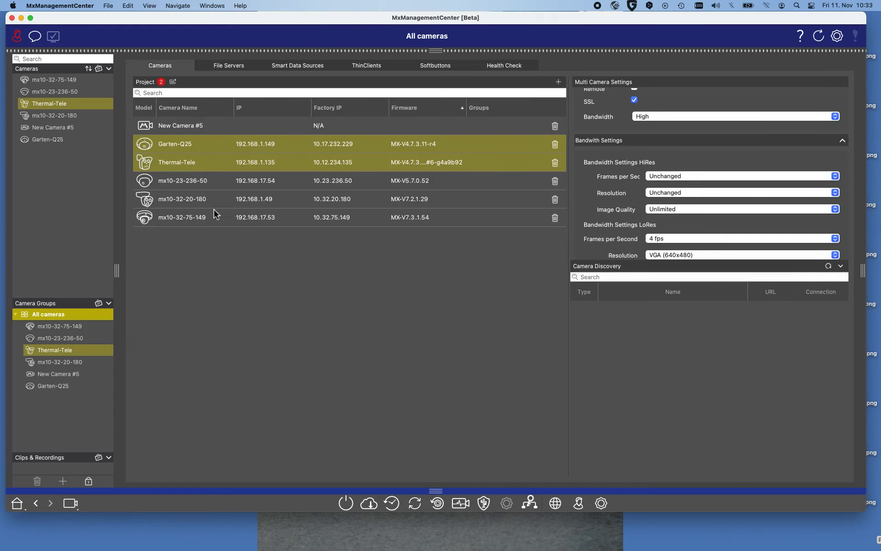
{"action": "left_click", "coordinate": [189, 126]}
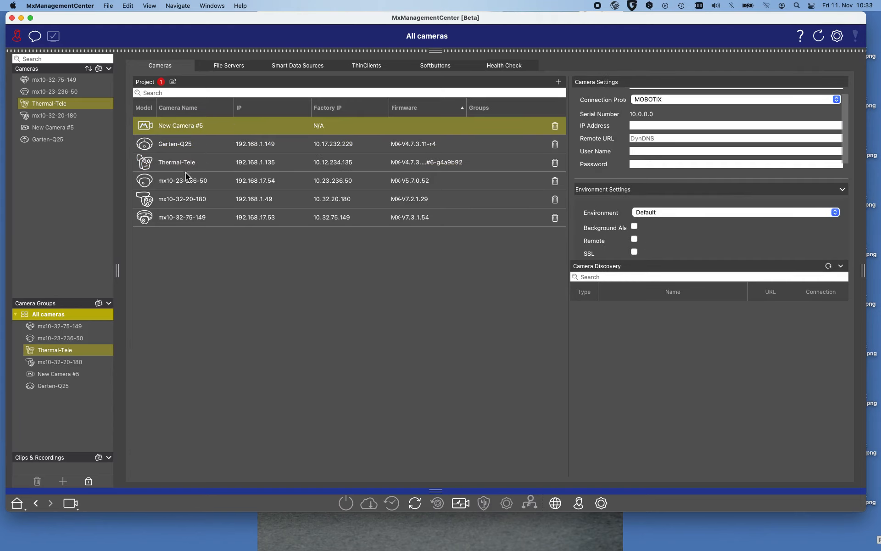
{"action": "left_click", "coordinate": [186, 218], "text": "shift"}
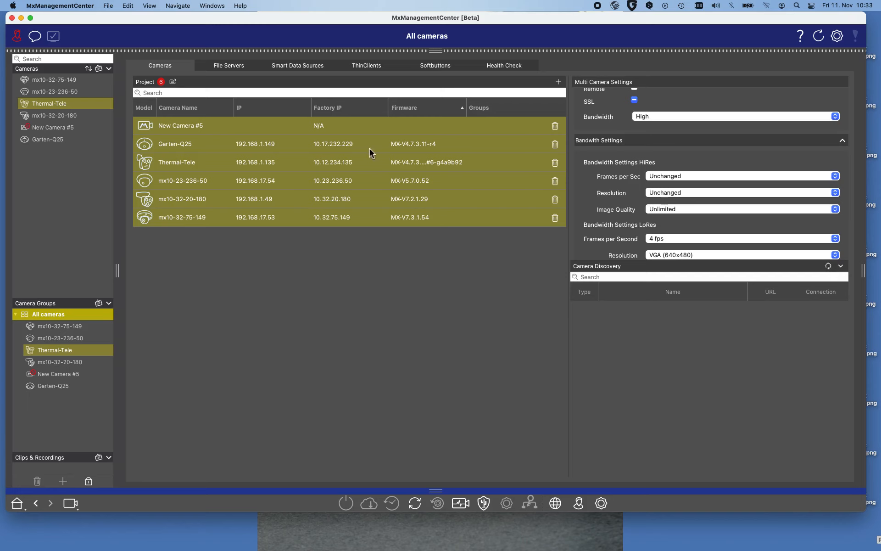
{"action": "left_click", "coordinate": [502, 69]}
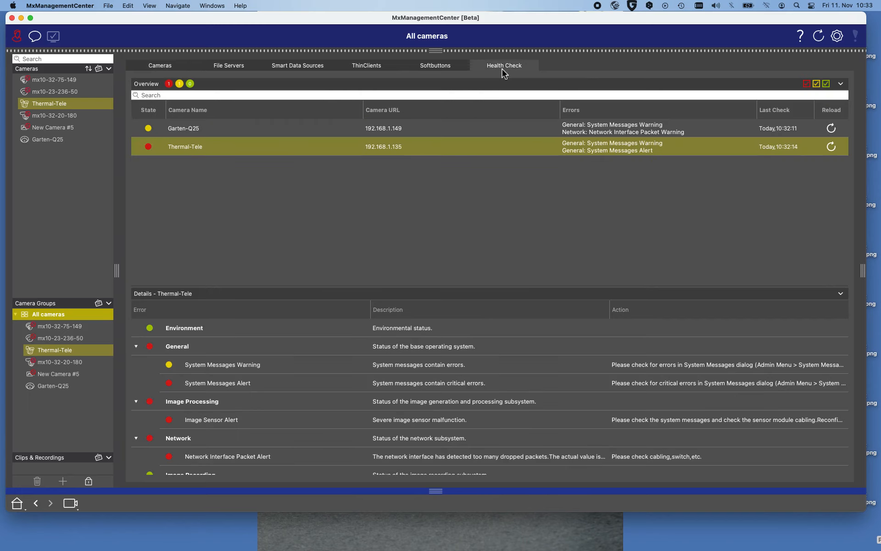
- Run the Health Check on all six selected cameras from the Cameras tab
{"action": "left_click", "coordinate": [165, 65]}
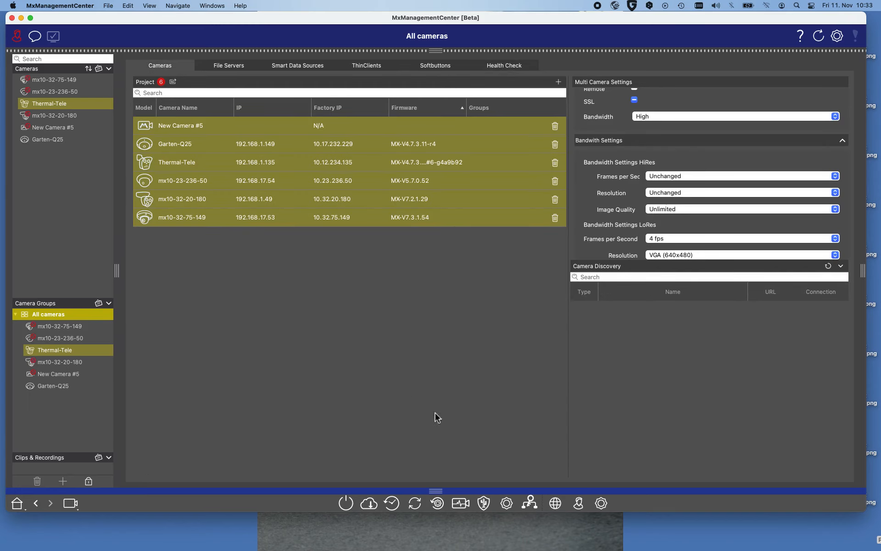
{"action": "left_click", "coordinate": [459, 503]}
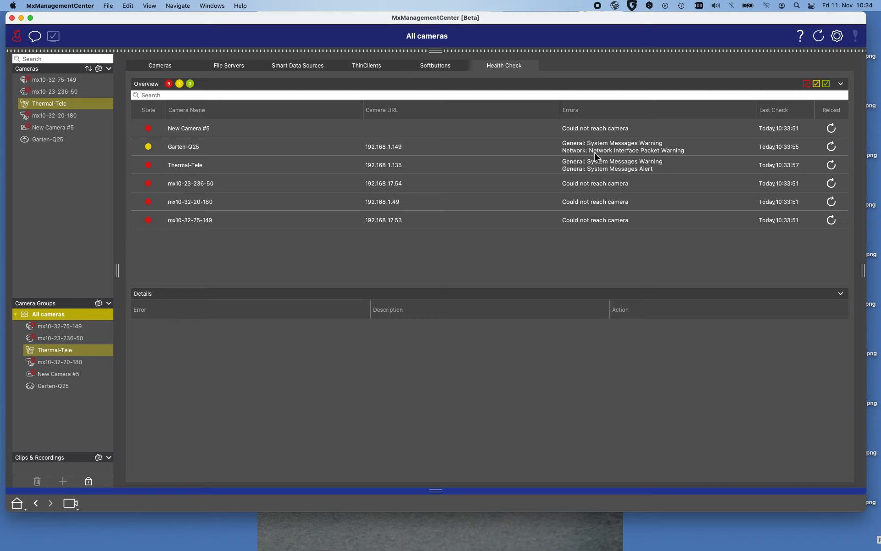
- Select Thermal-Tele and Garten-Q25, open Secure System for them, proceed to its options and cancel
{"action": "left_click", "coordinate": [161, 65]}
{"action": "left_click", "coordinate": [274, 271]}
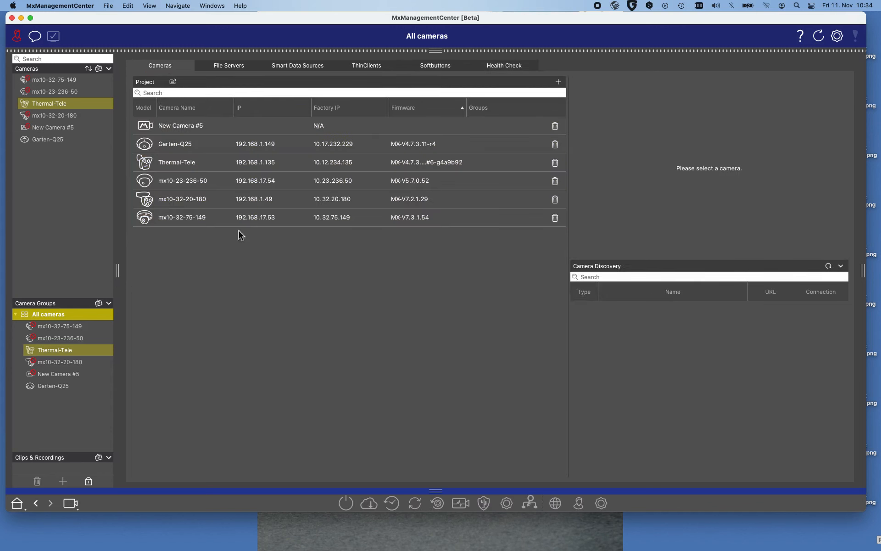
{"action": "left_click", "coordinate": [194, 163]}
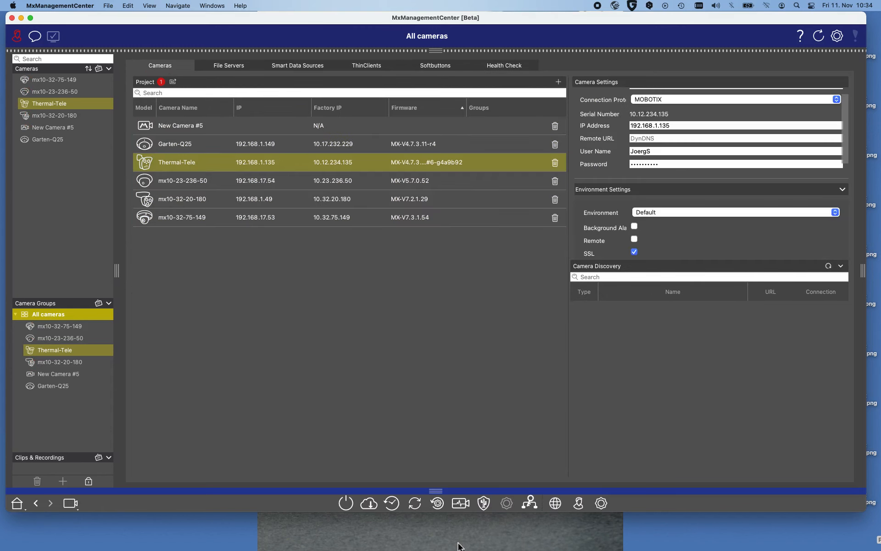
{"action": "left_click", "coordinate": [200, 144], "text": "shift"}
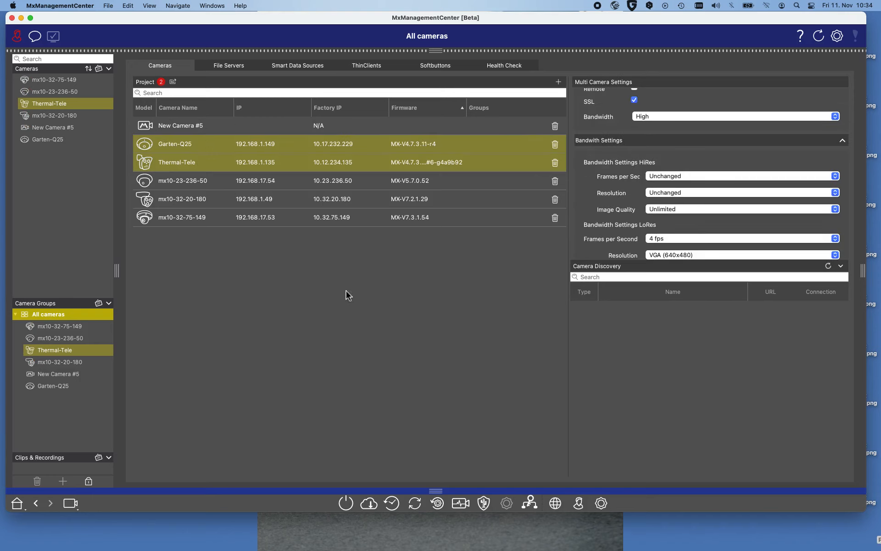
{"action": "left_click", "coordinate": [484, 503]}
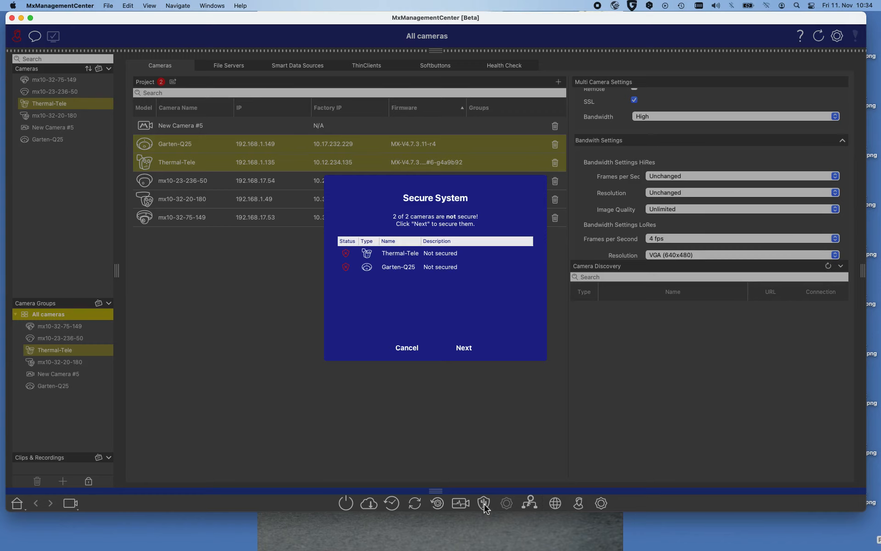
{"action": "left_click", "coordinate": [464, 348]}
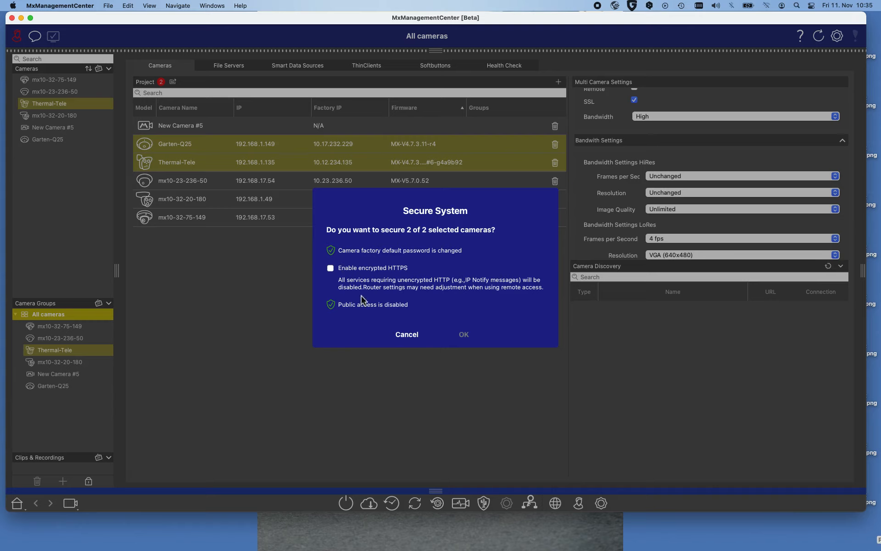
{"action": "left_click", "coordinate": [407, 334]}
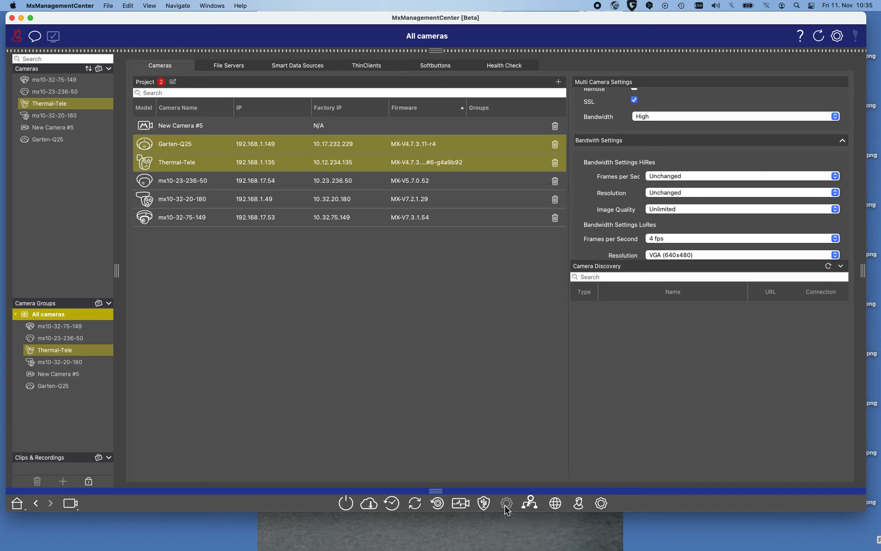
- Open the SSL Certificates dialog for the two selected cameras and close it
{"action": "left_click", "coordinate": [530, 504]}
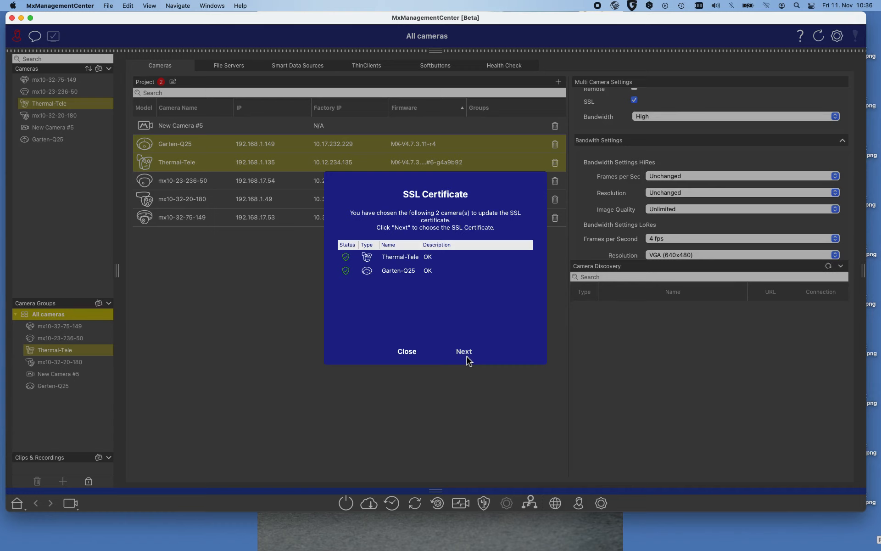
{"action": "left_click", "coordinate": [412, 358]}
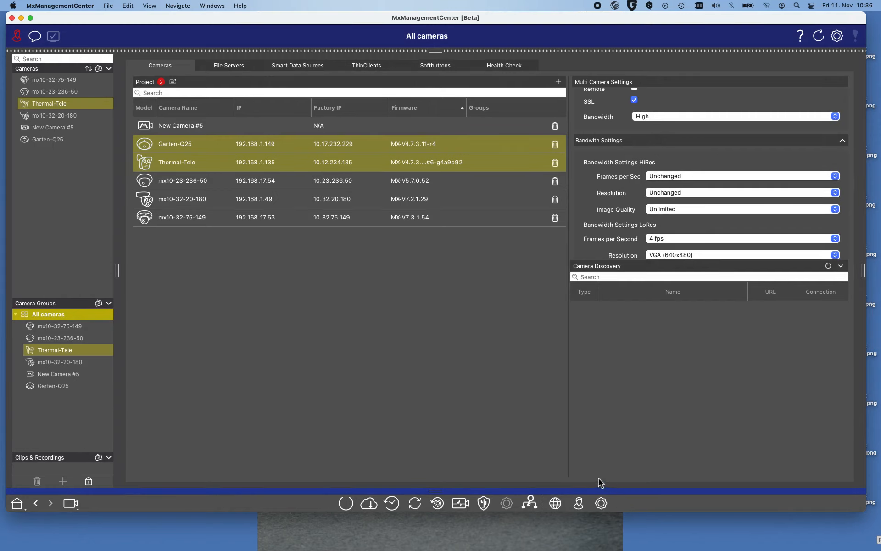
- Open Thermal-Tele's live view in the browser and close the browser window
{"action": "left_click", "coordinate": [556, 503]}
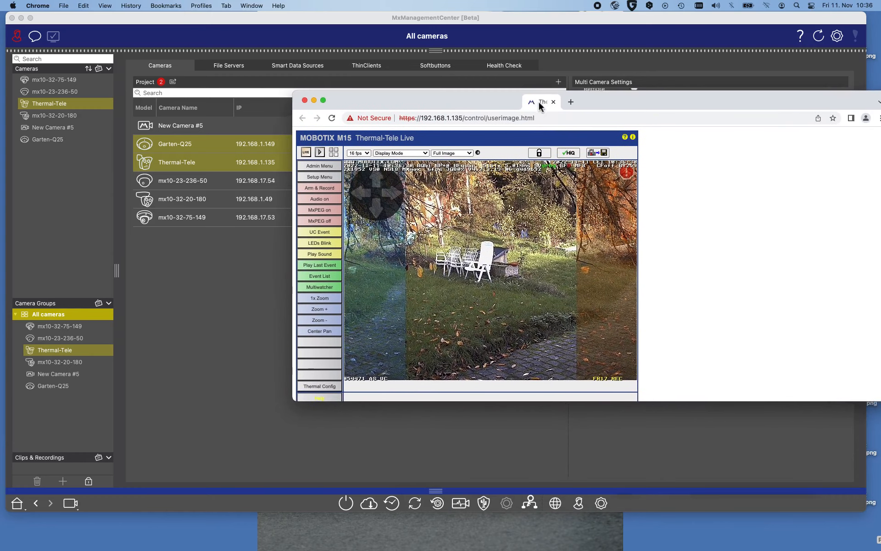
{"action": "left_click_drag", "start_coordinate": [540, 105], "coordinate": [478, 102]}
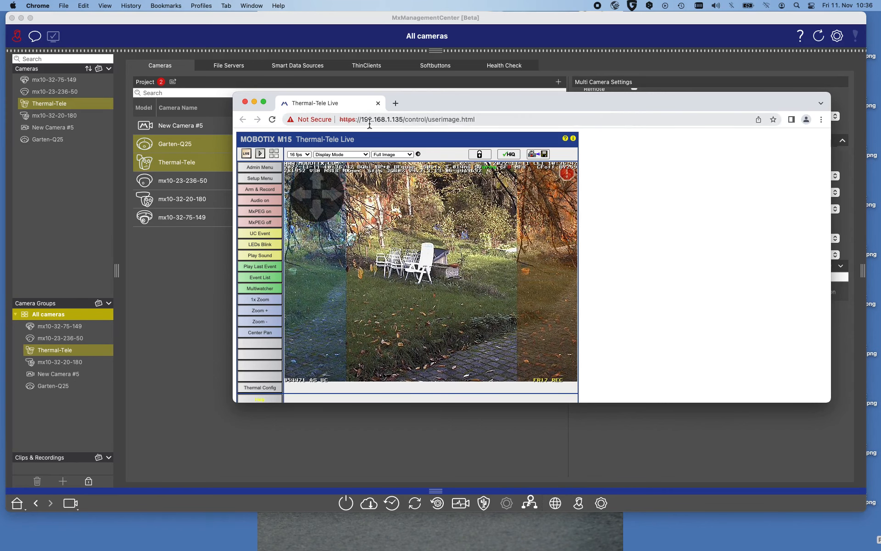
{"action": "left_click", "coordinate": [246, 101]}
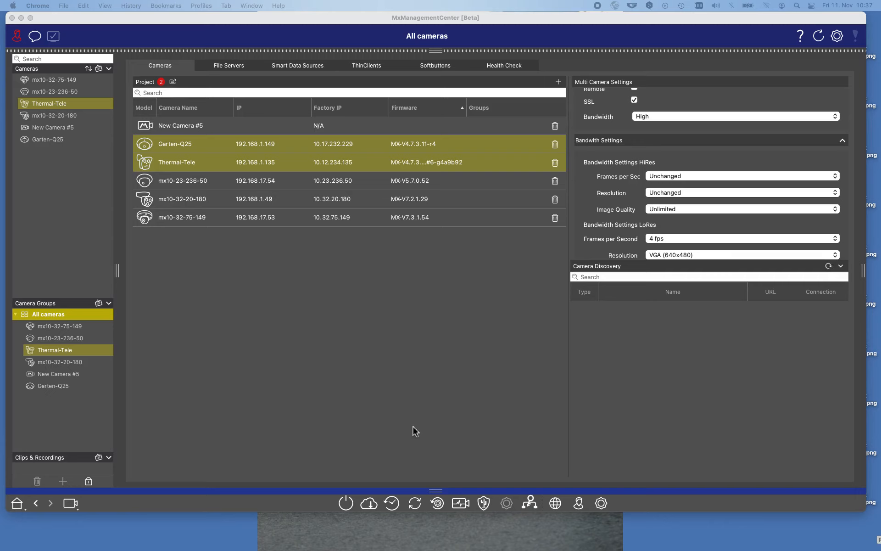
- Open the project overview export dialog, inspect the suggested file name, and cancel the export
{"action": "left_click", "coordinate": [174, 83]}
{"action": "left_click", "coordinate": [174, 84]}
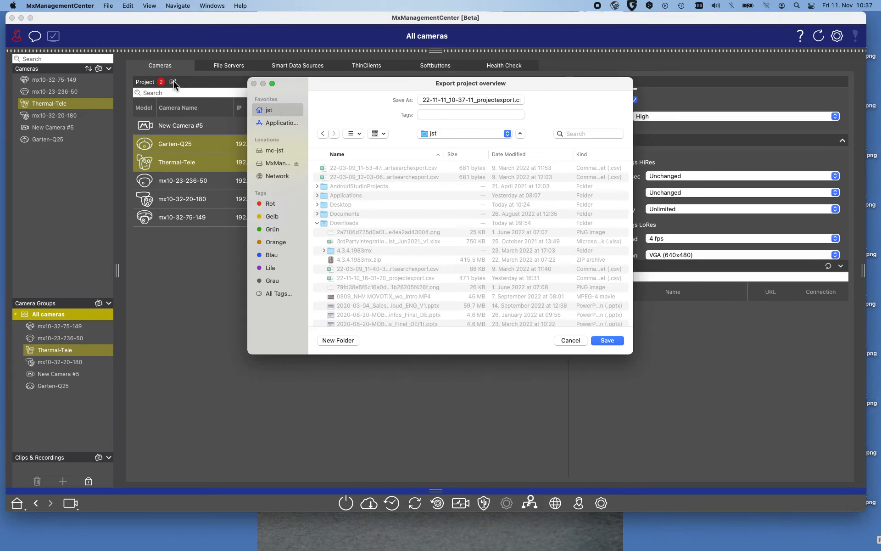
{"action": "left_click", "coordinate": [508, 103]}
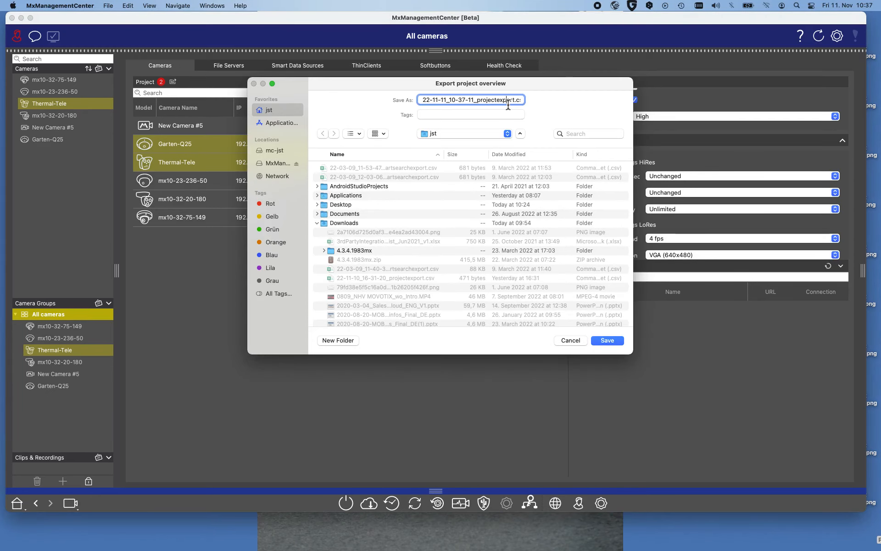
{"action": "key", "text": "Right"}
{"action": "key", "text": "Right"}
{"action": "key", "text": "Right"}
{"action": "key", "text": "Right"}
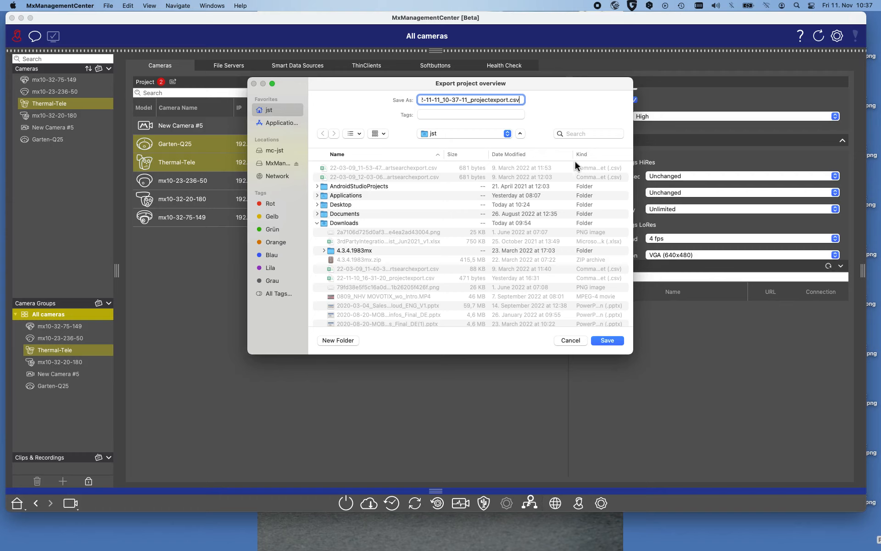
{"action": "left_click", "coordinate": [571, 340]}
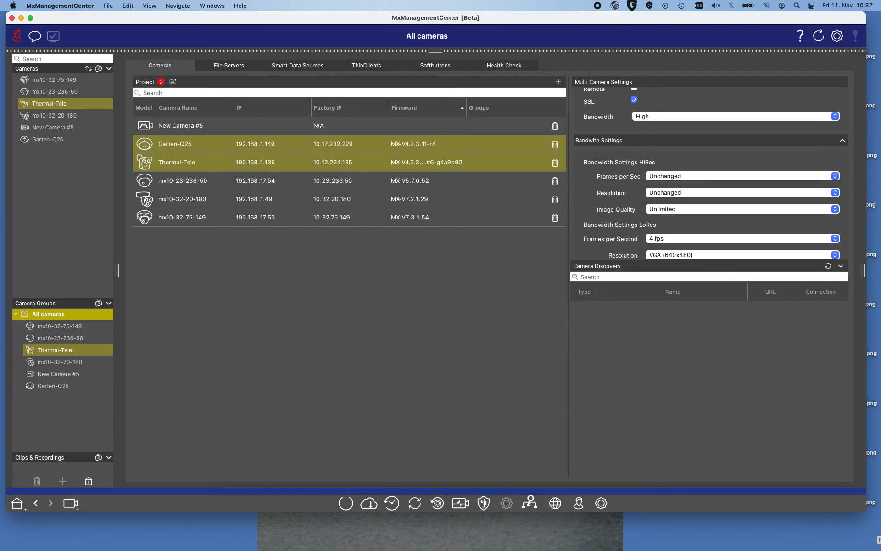
- Switch to Excel's project export sheet, widen the Firmware column and enter Note as column G's header
{"action": "key", "text": "super+Tab"}
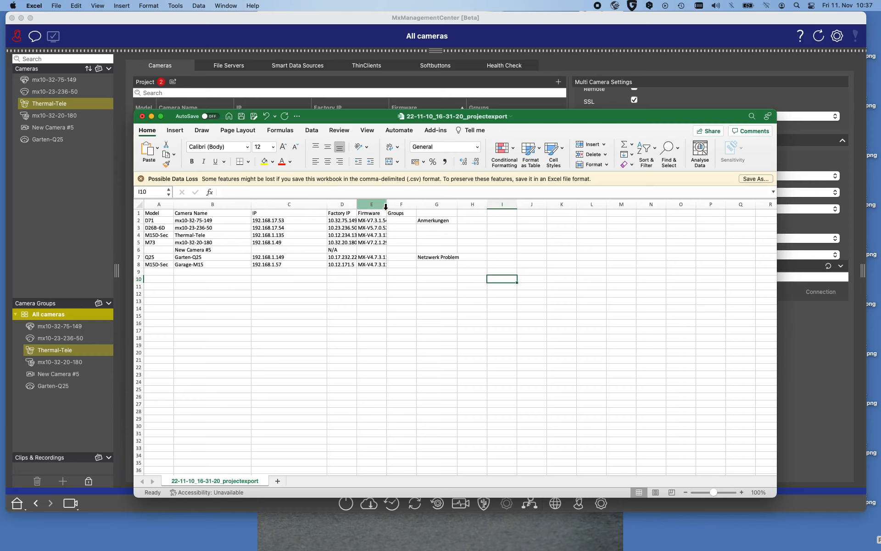
{"action": "left_click_drag", "start_coordinate": [388, 207], "coordinate": [416, 208]}
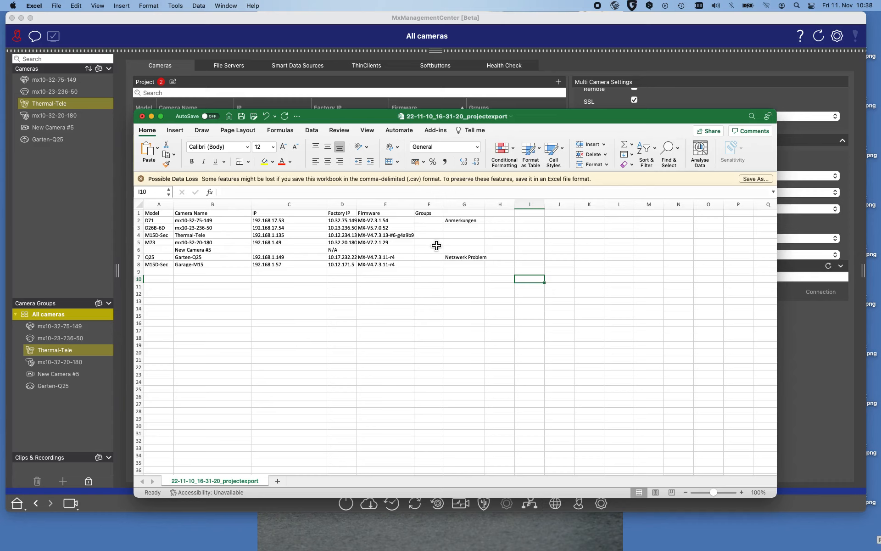
{"action": "left_click", "coordinate": [463, 220]}
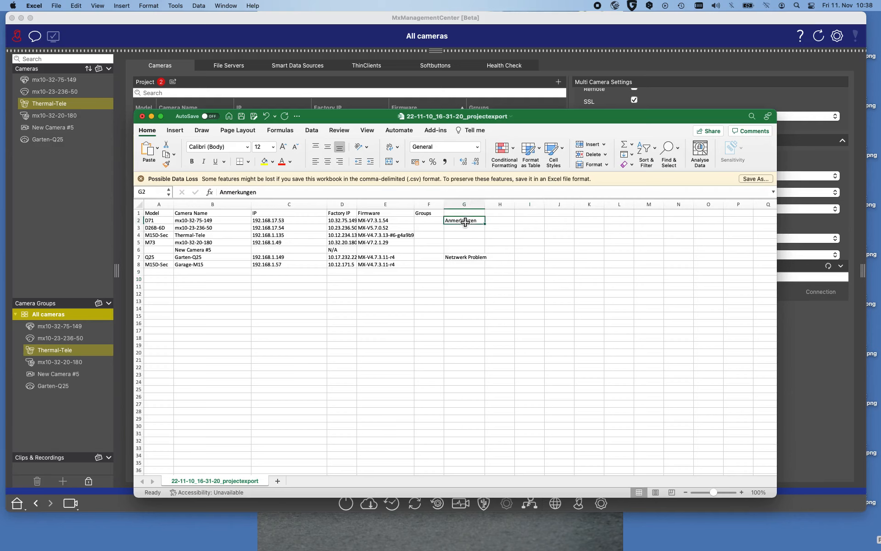
{"action": "left_click", "coordinate": [465, 215]}
{"action": "type", "text": "Note"}
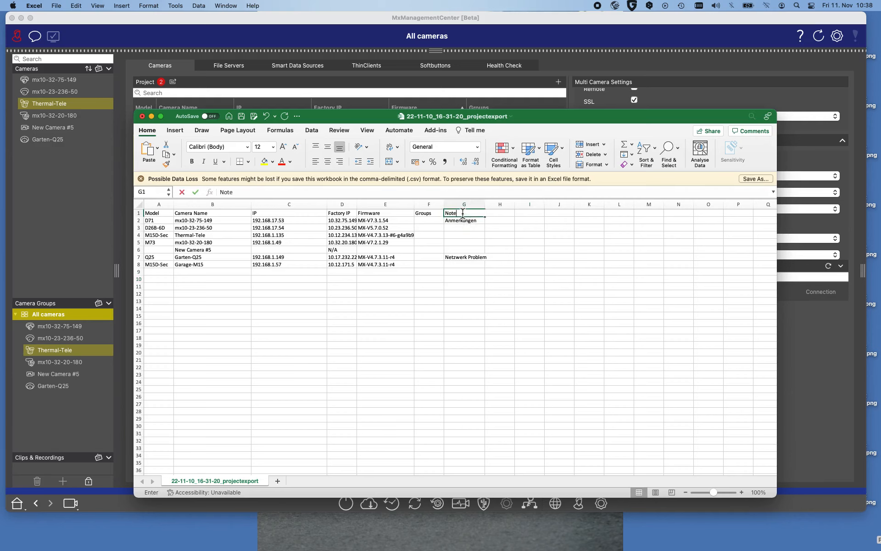
- Replace Garten-Q25's note in G7 with "Network Issues and this needs to be fixed by the ecletion"
{"action": "left_click", "coordinate": [464, 258]}
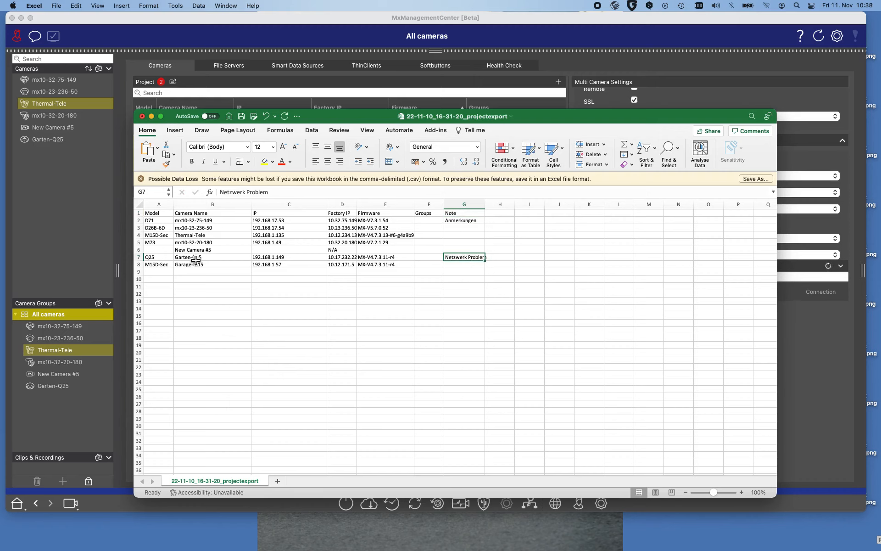
{"action": "double_click", "coordinate": [460, 258]}
{"action": "key", "text": "Escape"}
{"action": "type", "text": "Network"}
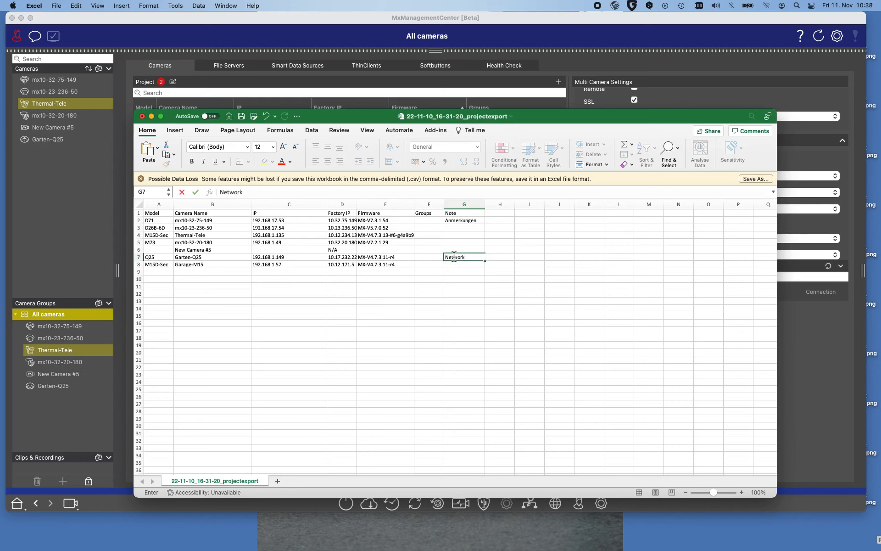
{"action": "type", "text": " Issues and this needs to be fi"}
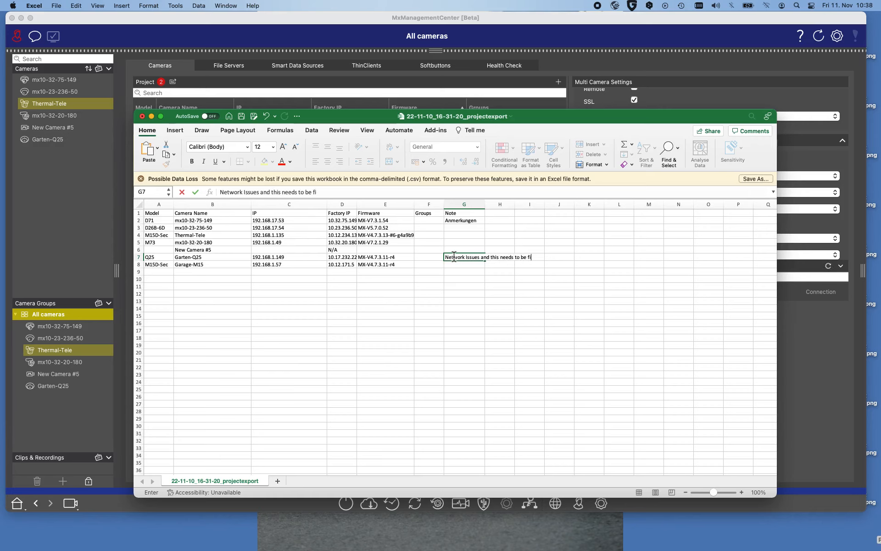
{"action": "type", "text": "xed by the ecletion"}
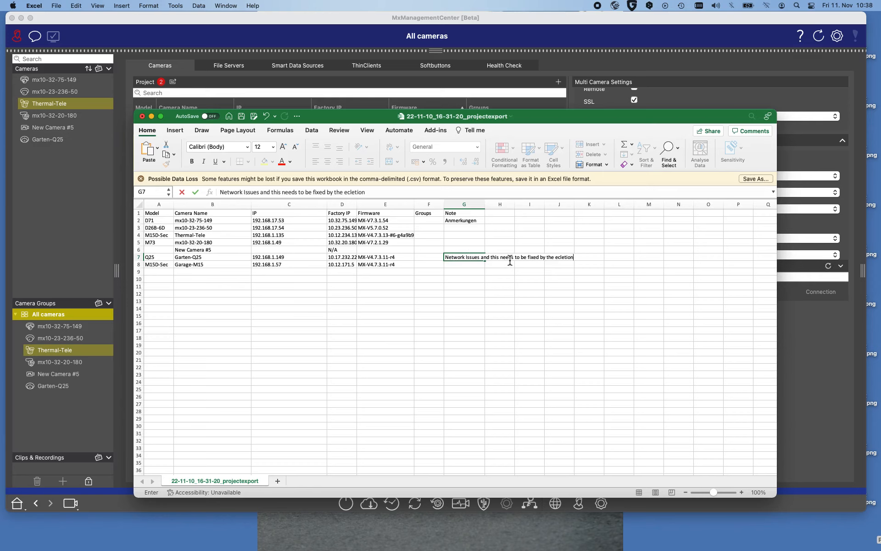
{"action": "left_click", "coordinate": [529, 213]}
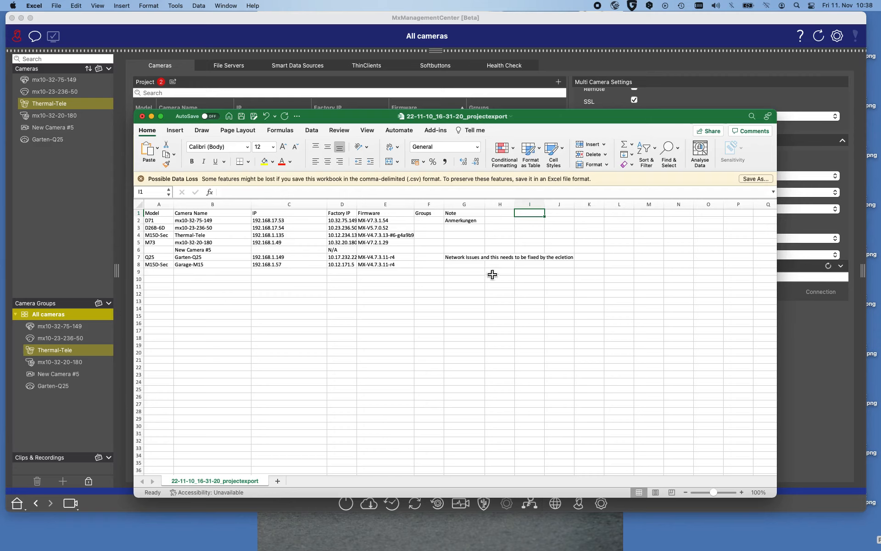
- Return to MxManagementCenter, unlock the camera list and open Thermal-Tele's camera configuration popup, then close it
{"action": "left_click", "coordinate": [698, 74]}
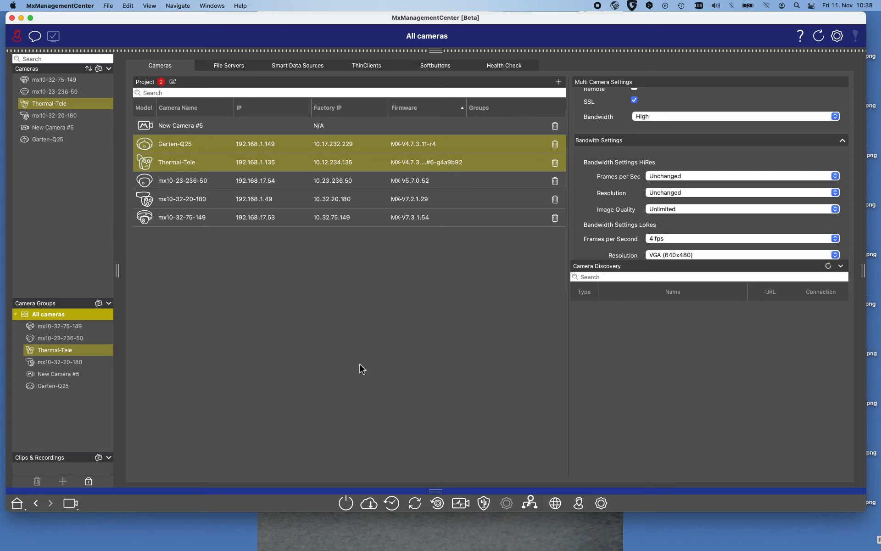
{"action": "left_click", "coordinate": [89, 482]}
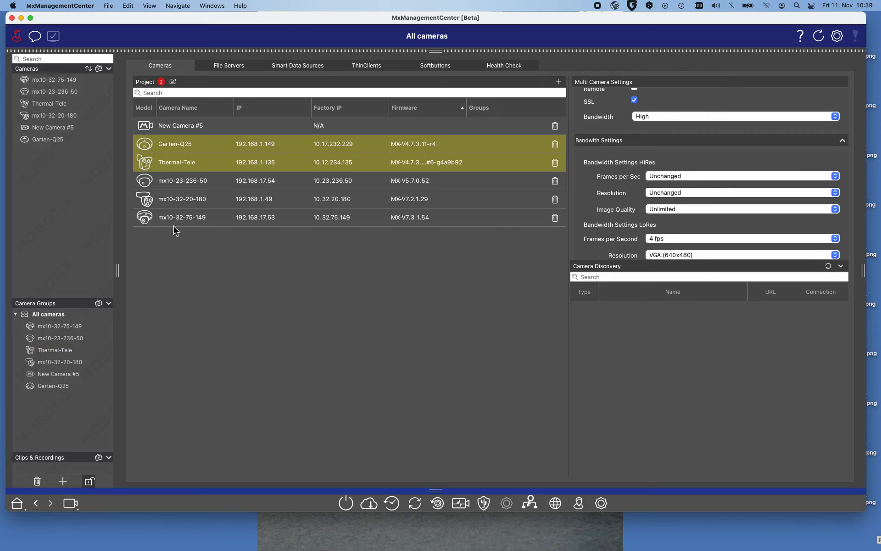
{"action": "mouse_move", "coordinate": [102, 96]}
{"action": "left_click", "coordinate": [101, 106]}
{"action": "left_click", "coordinate": [101, 104]}
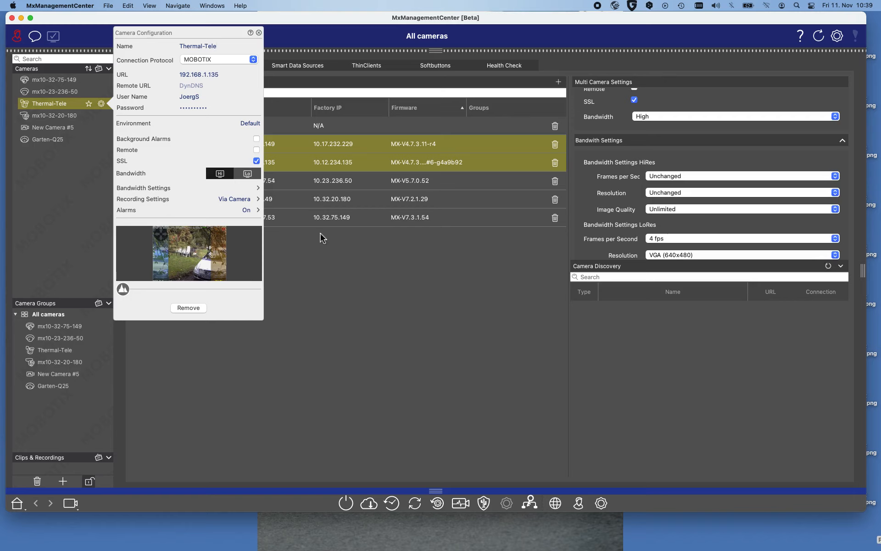
{"action": "left_click", "coordinate": [435, 294]}
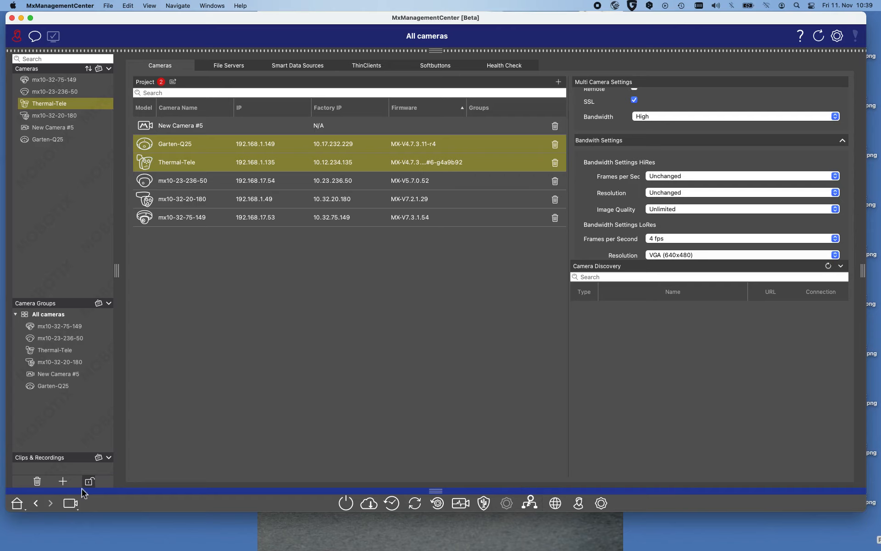
- Show Thermal-Tele's live image, then switch to the Wizards & Tools view
{"action": "left_click", "coordinate": [72, 504]}
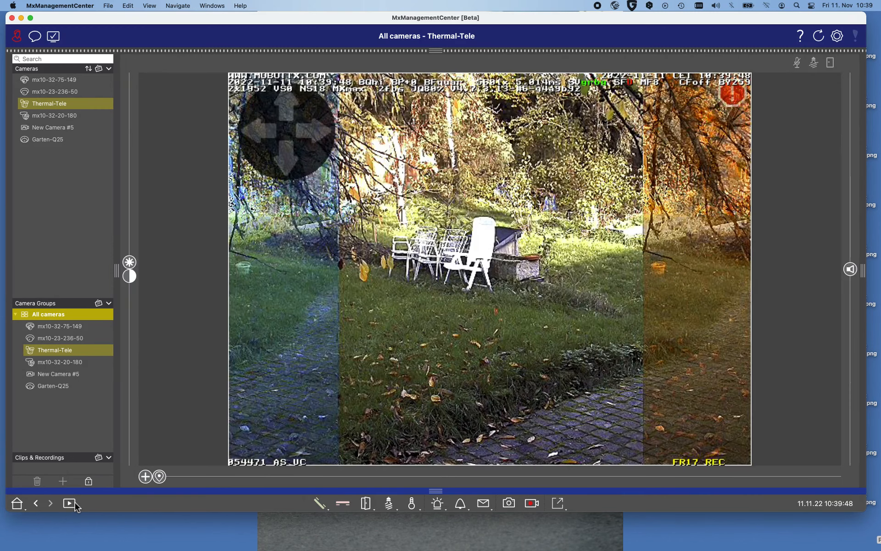
{"action": "left_click", "coordinate": [67, 505]}
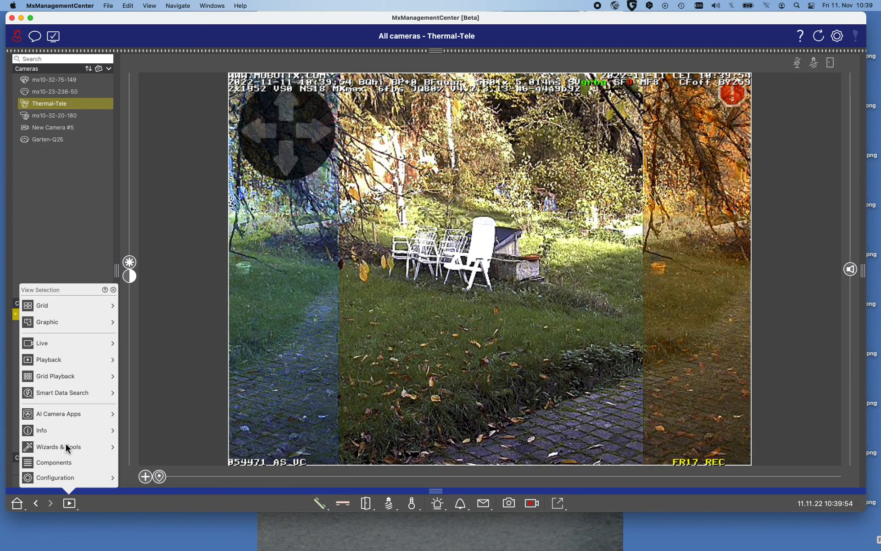
{"action": "left_click", "coordinate": [66, 445]}
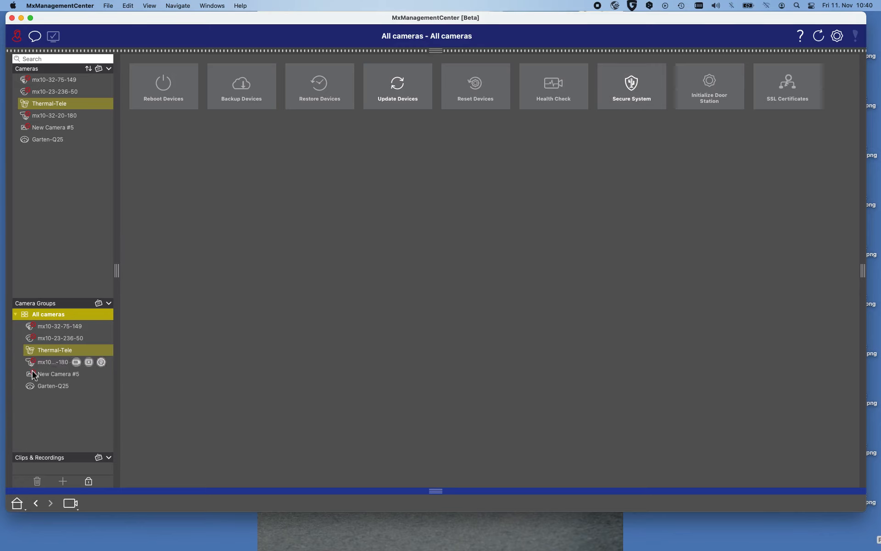
- Select Thermal-Tele in the Cameras list and return to the Components view
{"action": "left_click", "coordinate": [47, 106]}
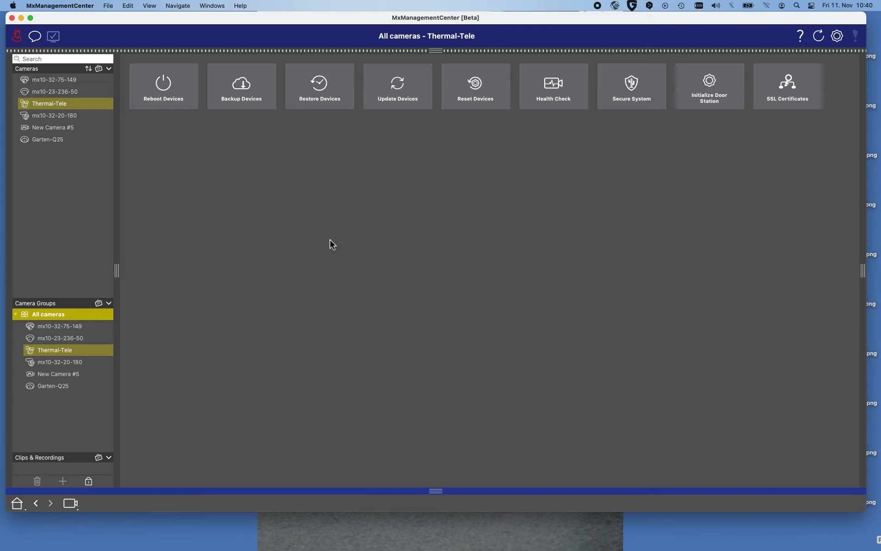
{"action": "left_click", "coordinate": [69, 502]}
{"action": "left_click", "coordinate": [69, 477]}
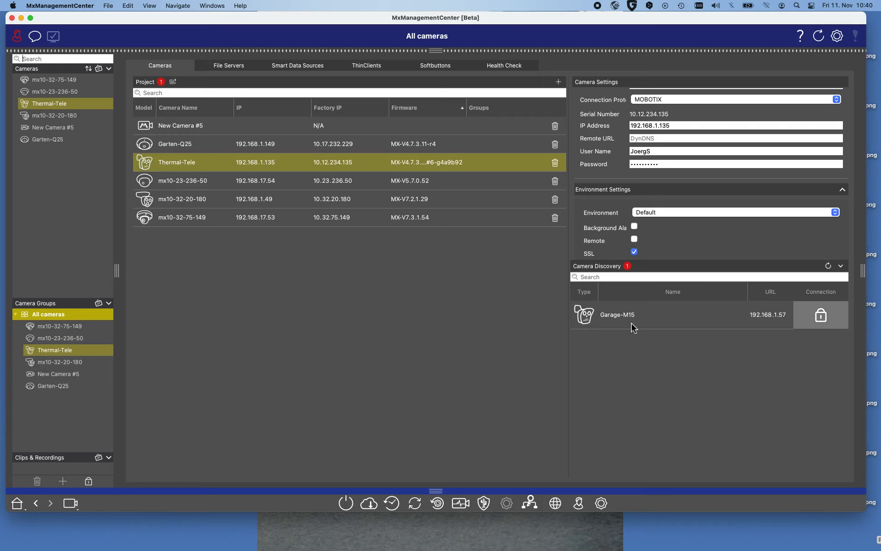
- Add the discovered Garage-M15 camera to the project and always trust its certificate
{"action": "left_click_drag", "start_coordinate": [635, 322], "coordinate": [194, 286]}
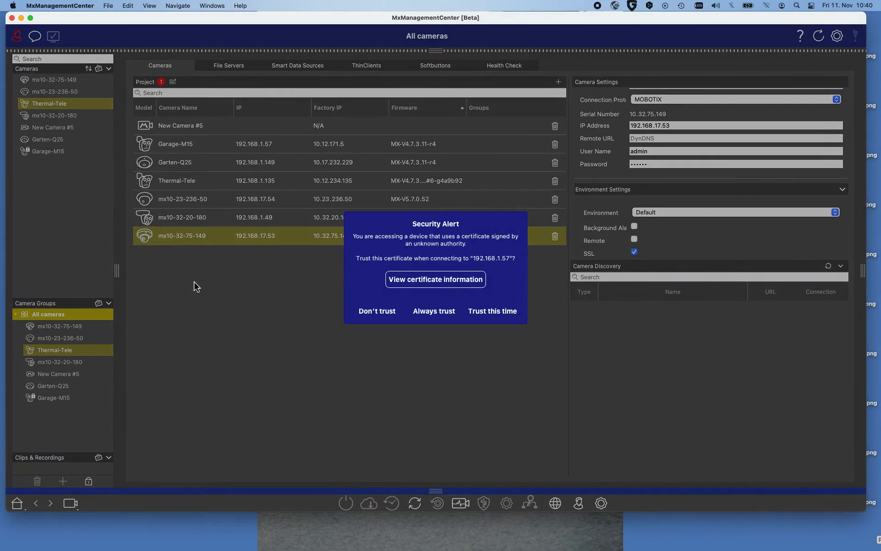
{"action": "left_click", "coordinate": [436, 312]}
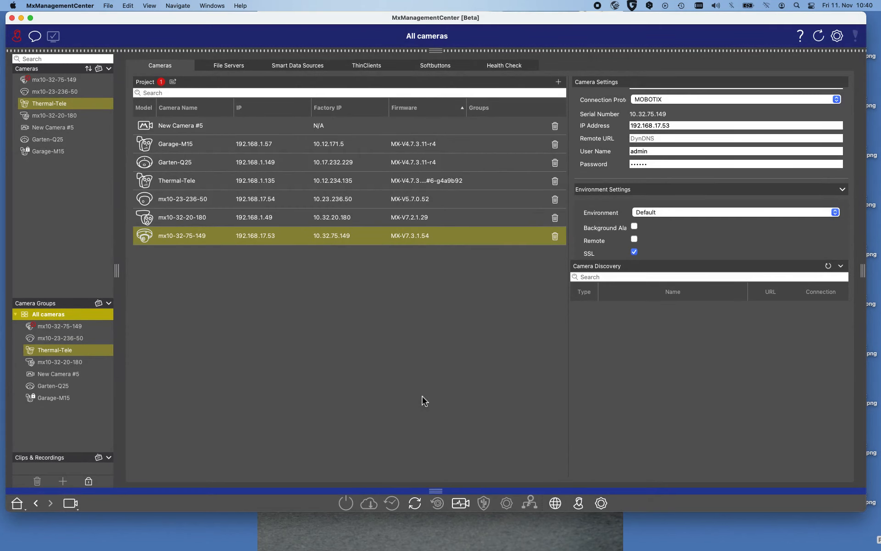
- Select Garage-M15 and replace its camera settings user name and password with the camera account's credentials
{"action": "left_click", "coordinate": [41, 153]}
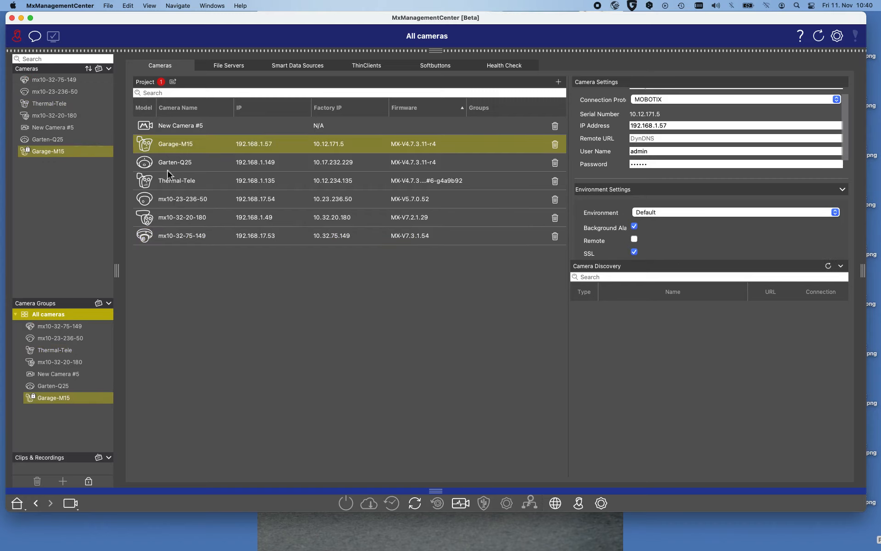
{"action": "left_click", "coordinate": [668, 151]}
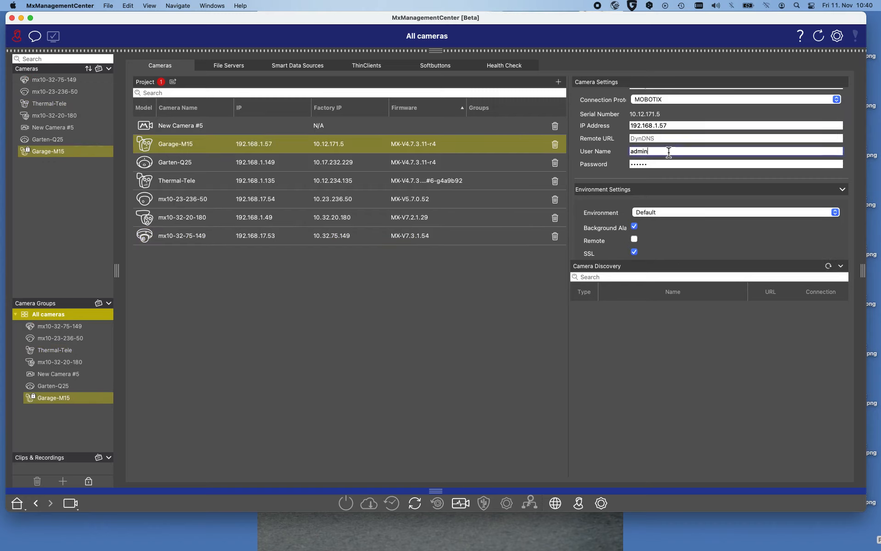
{"action": "key", "text": "BackSpace"}
{"action": "key", "text": "BackSpace"}
{"action": "key", "text": "BackSpace"}
{"action": "key", "text": "BackSpace"}
{"action": "key", "text": "BackSpace"}
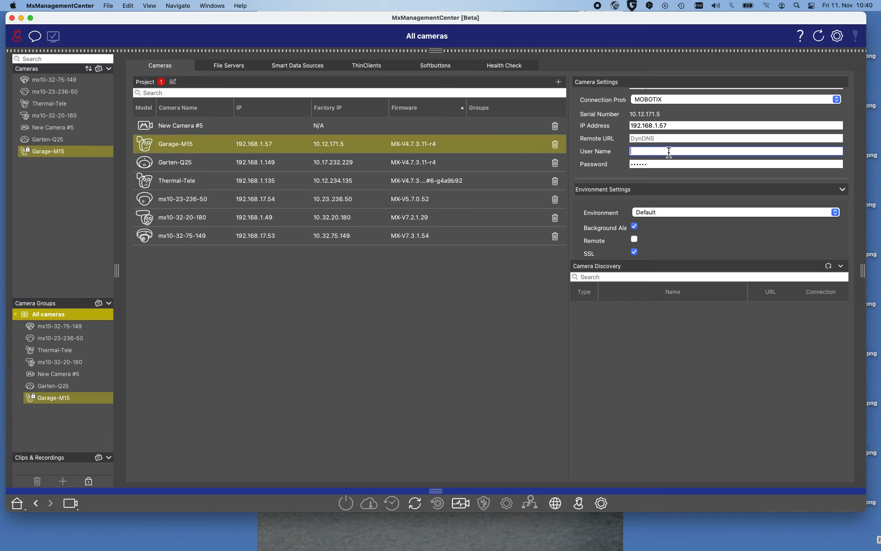
{"action": "type", "text": "JoergS"}
{"action": "key", "text": "Tab"}
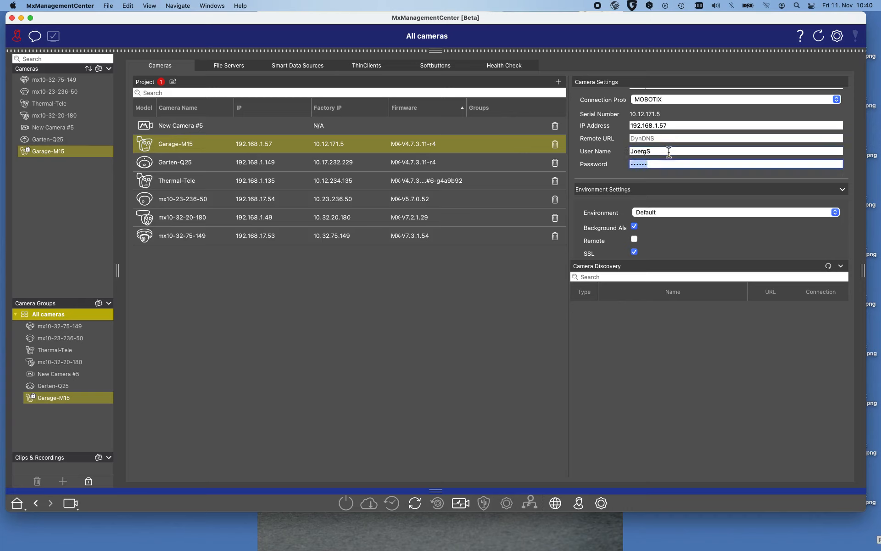
{"action": "type", "text": "••••••••••"}
{"action": "left_click", "coordinate": [465, 317]}
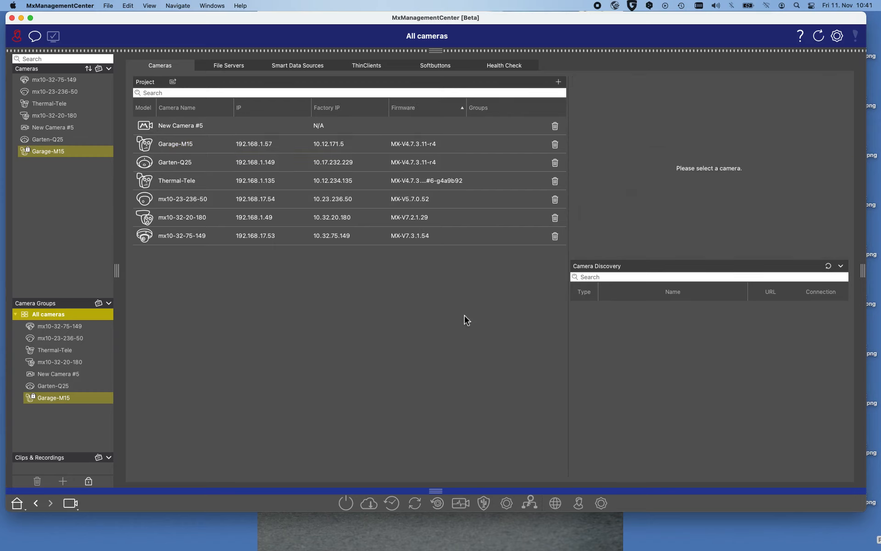